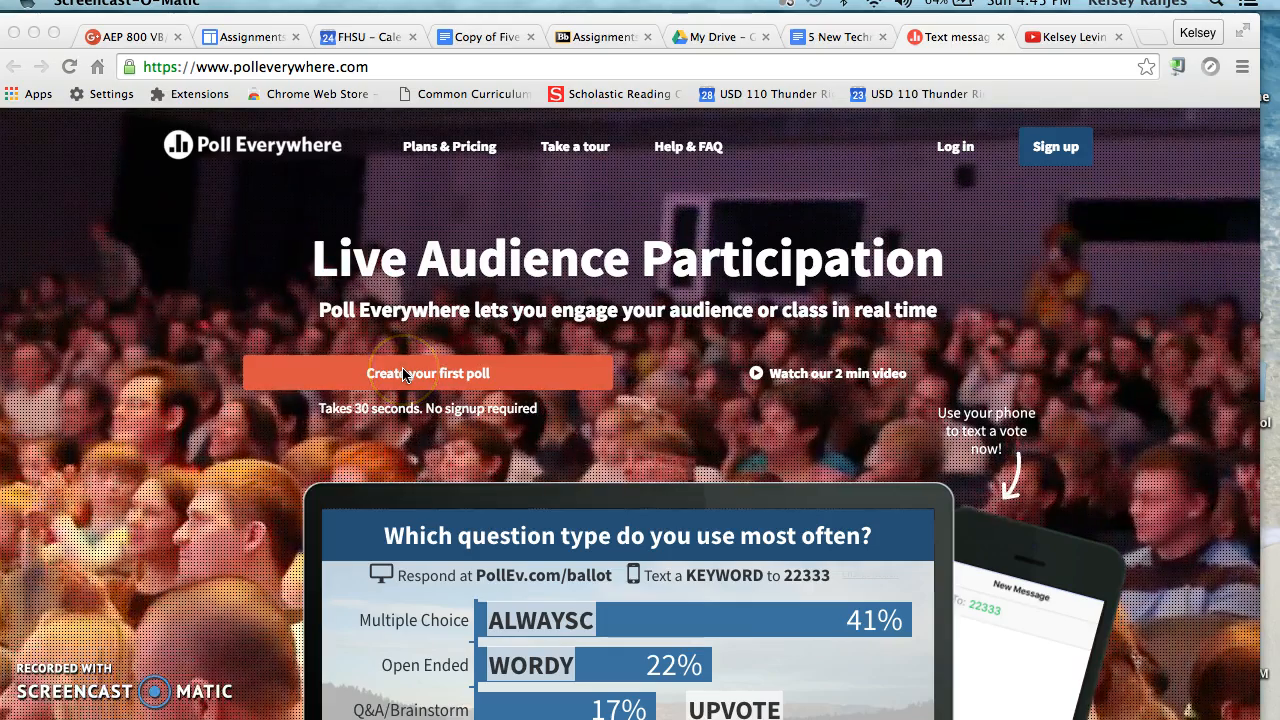
# Start a first poll asking "What is your favorite animal?" with the answer choices dog and cat.
pyautogui.click(404, 374)
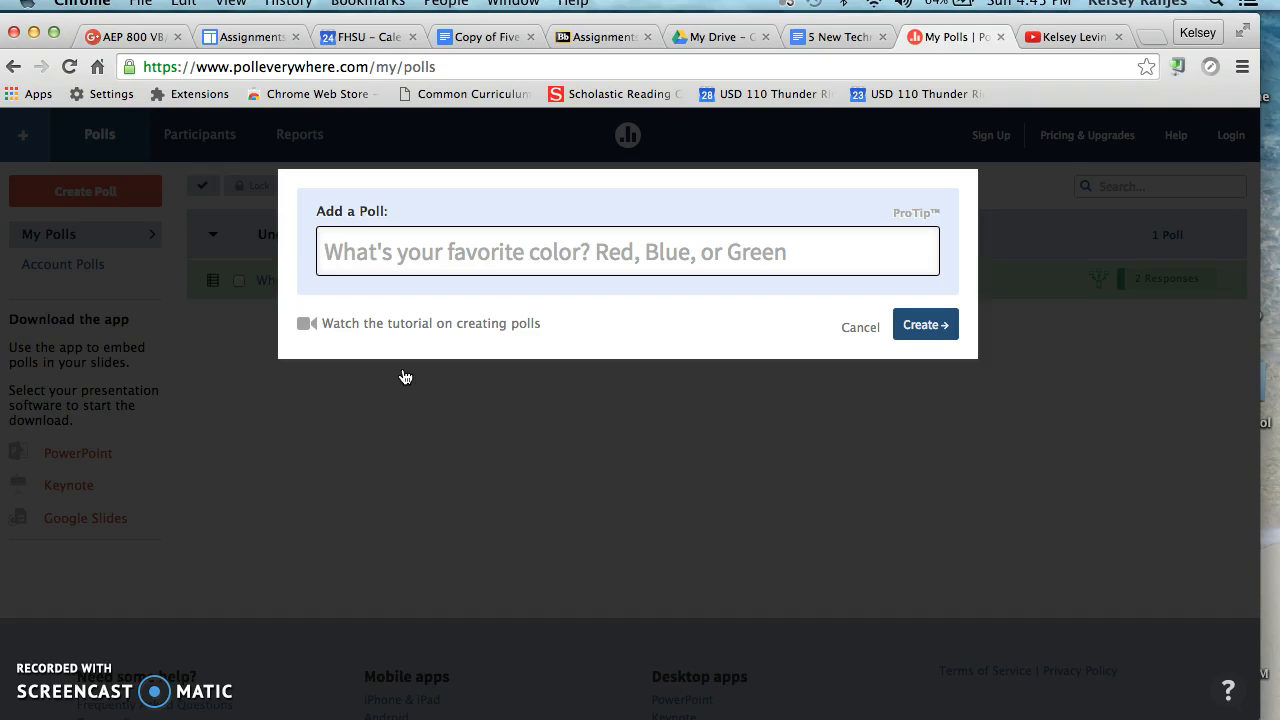
pyautogui.write('What is ')
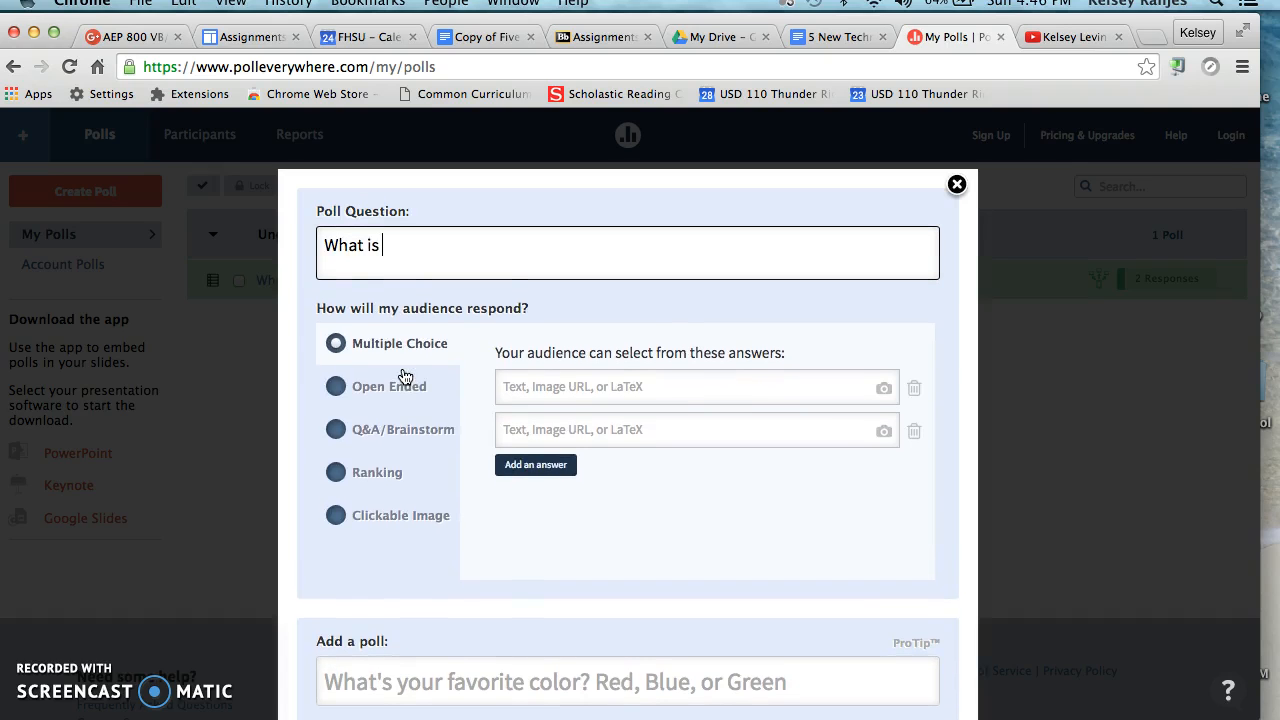
pyautogui.write('your favo')
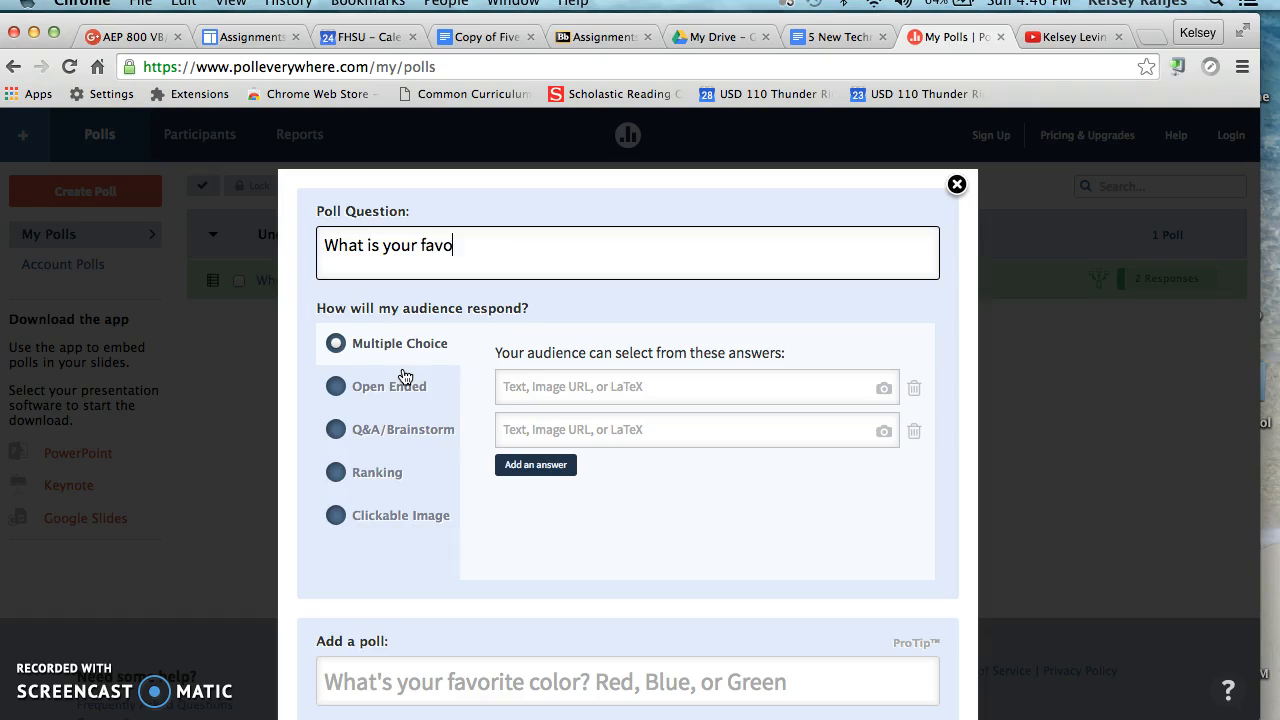
pyautogui.write('rite animaL')
pyautogui.click(573, 388)
pyautogui.write('dog')
pyautogui.click(660, 429)
pyautogui.write('cat')
# Review the Open Ended, Q&A/Brainstorm, Ranking and Clickable Image response types for the poll question.
pyautogui.click(340, 389)
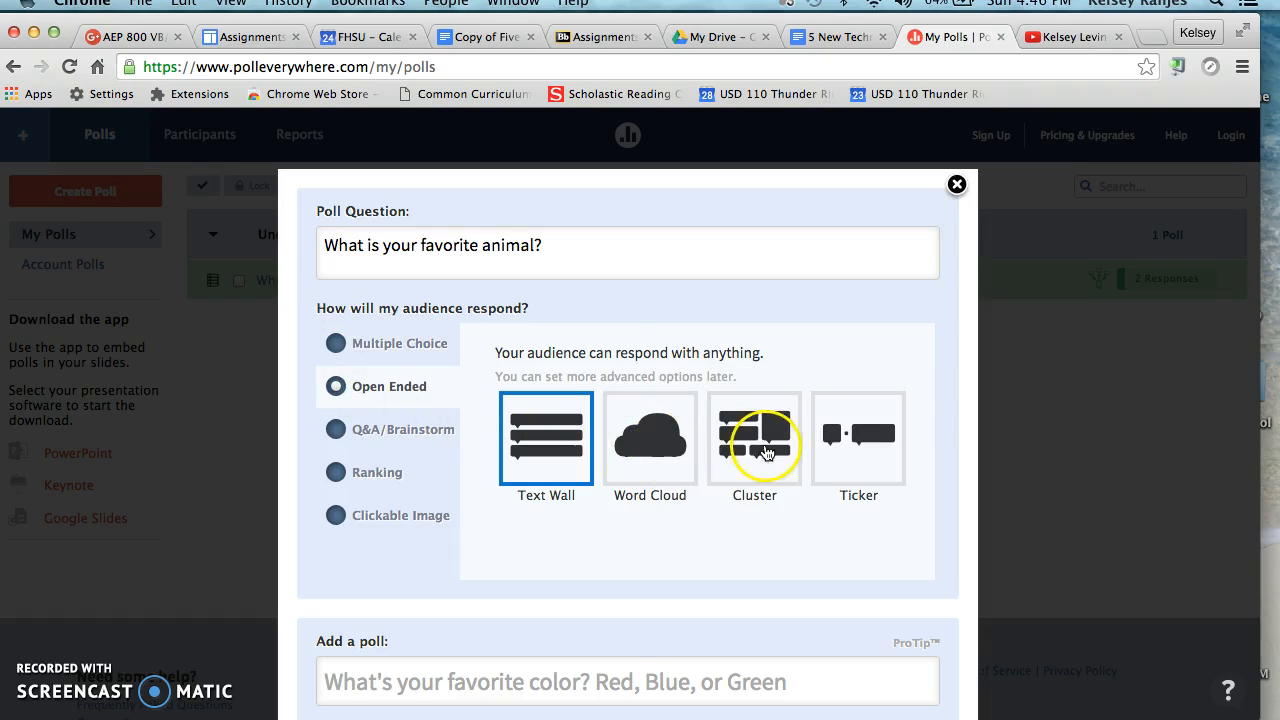
pyautogui.click(371, 434)
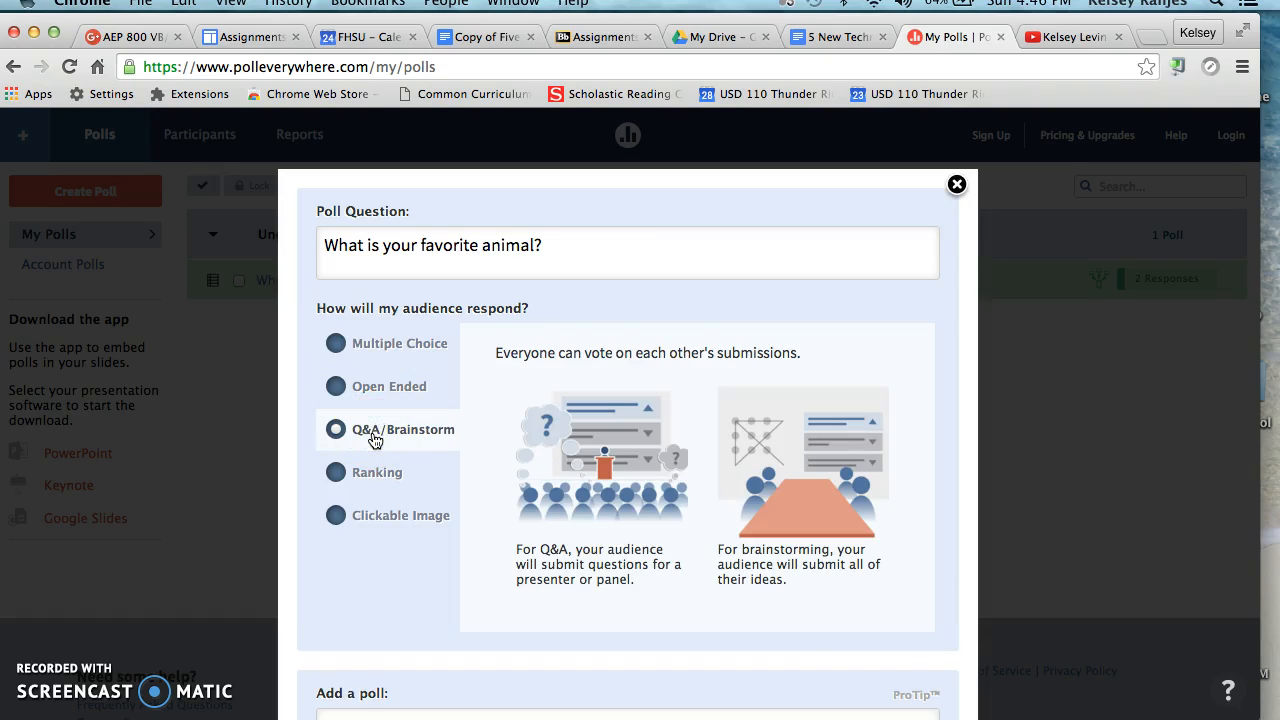
pyautogui.click(379, 487)
pyautogui.click(537, 437)
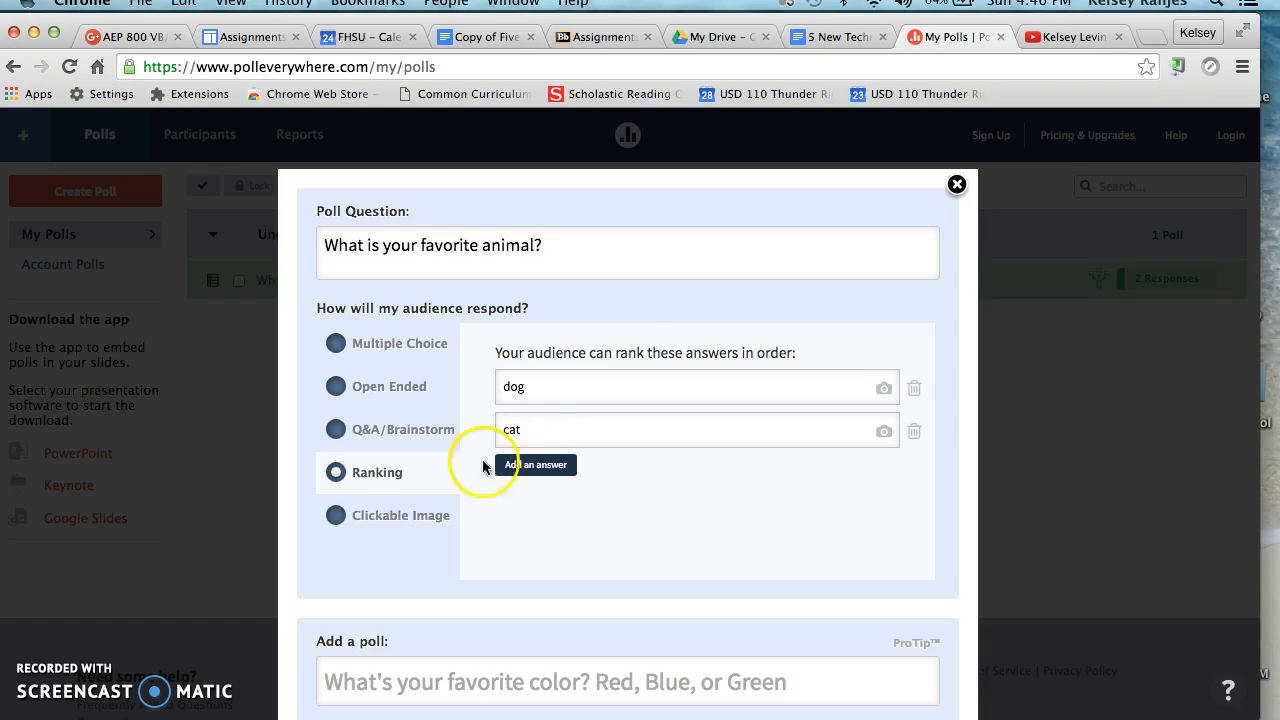
pyautogui.click(430, 512)
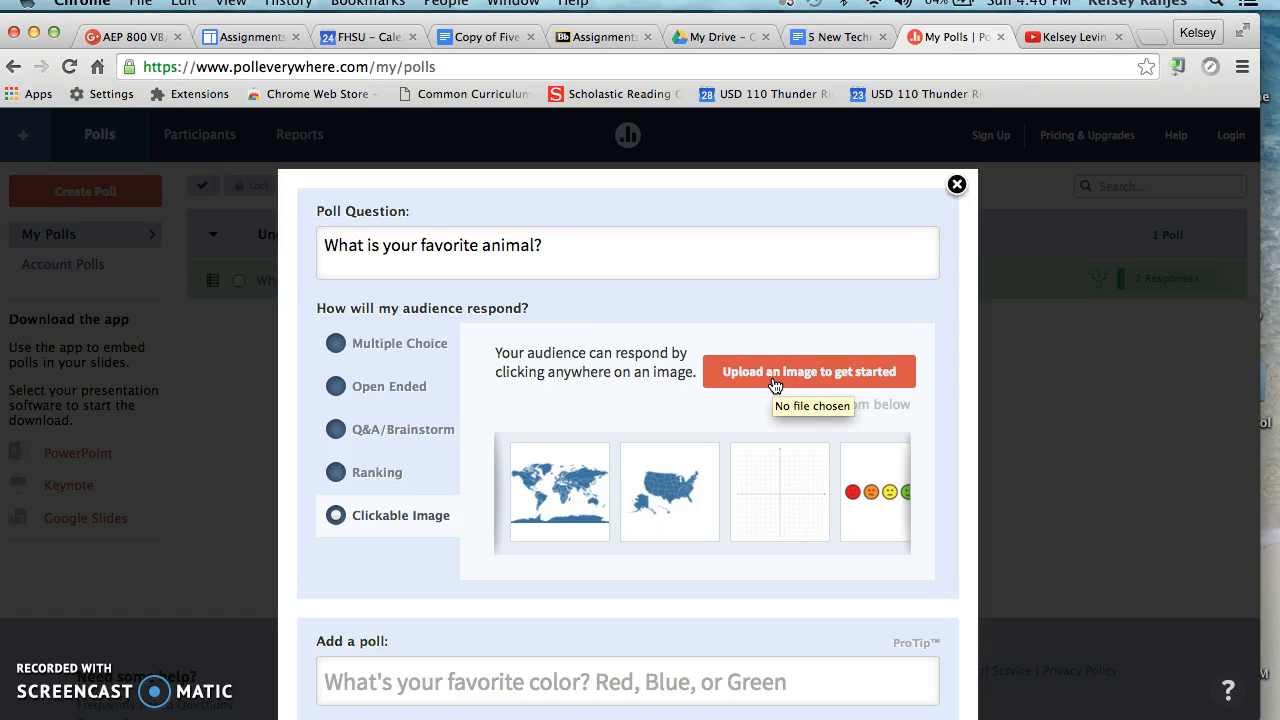
pyautogui.scroll(-3, 775, 385)
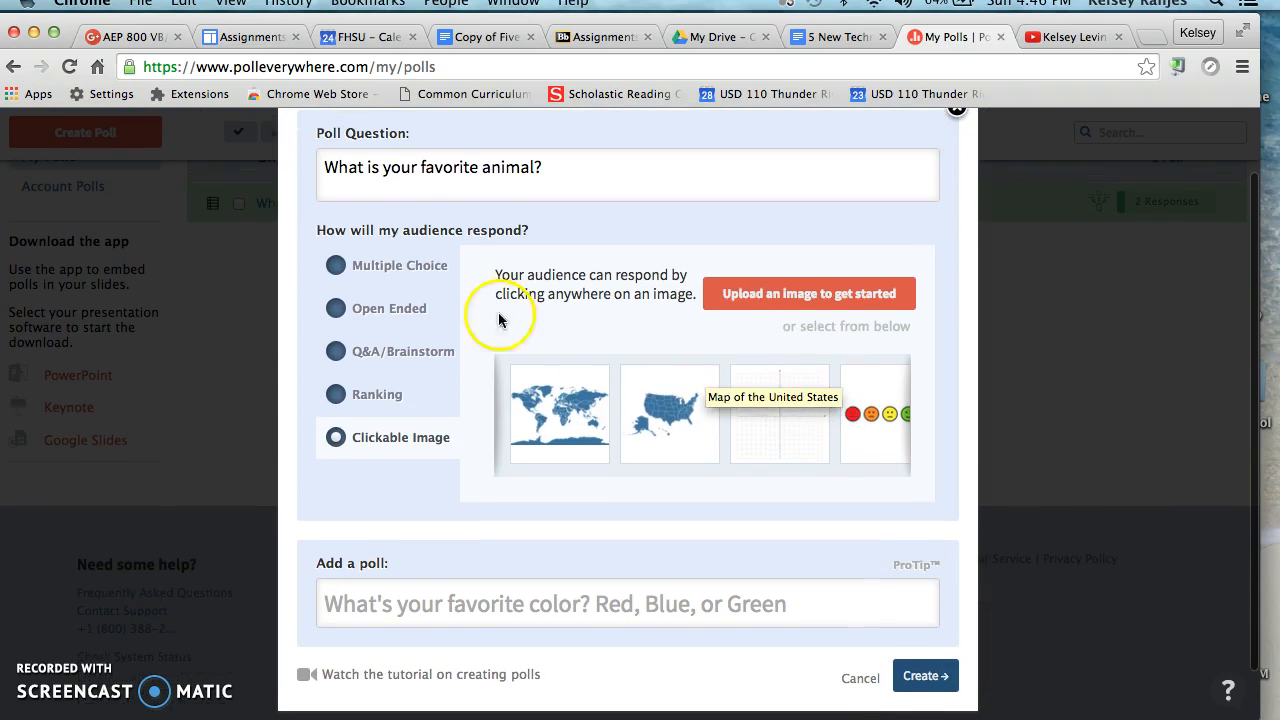
# Set the audience response type to Multiple Choice and create the poll.
pyautogui.click(420, 272)
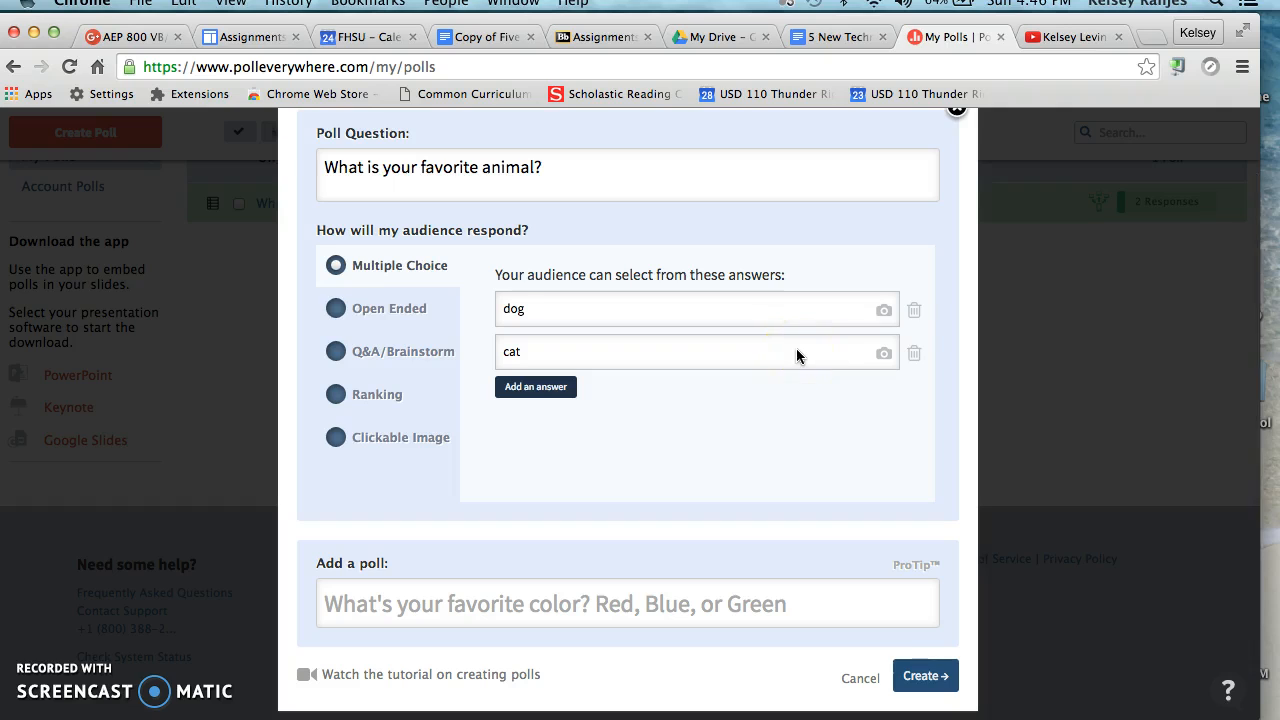
pyautogui.scroll(-2, 796, 348)
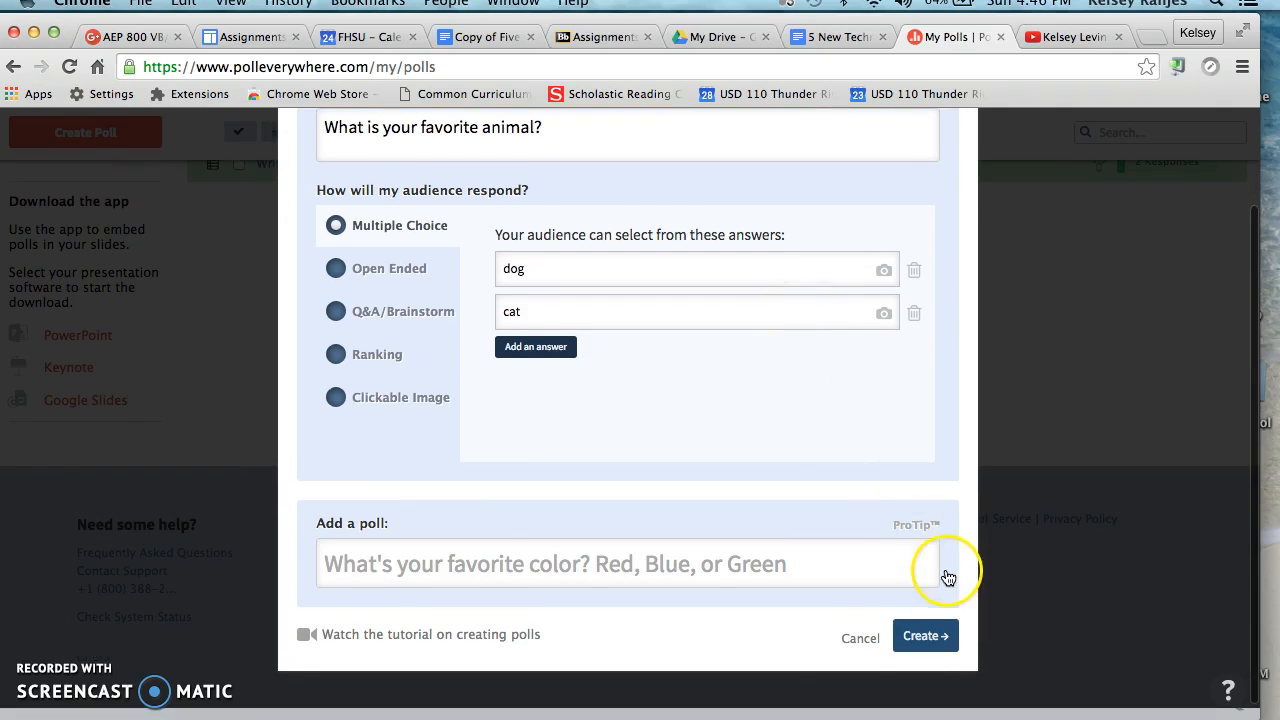
pyautogui.click(928, 638)
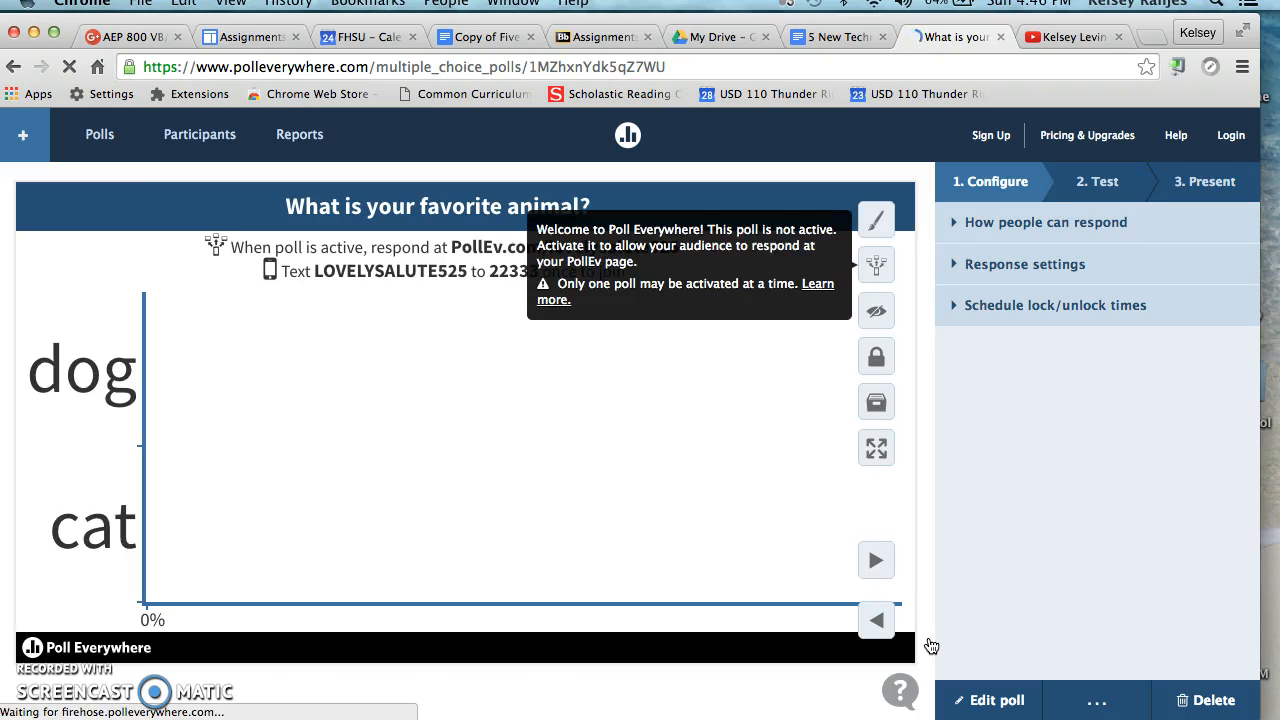
# Examine the poll's configuration options for how people can respond, response settings, and lock/unlock times.
pyautogui.click(1071, 238)
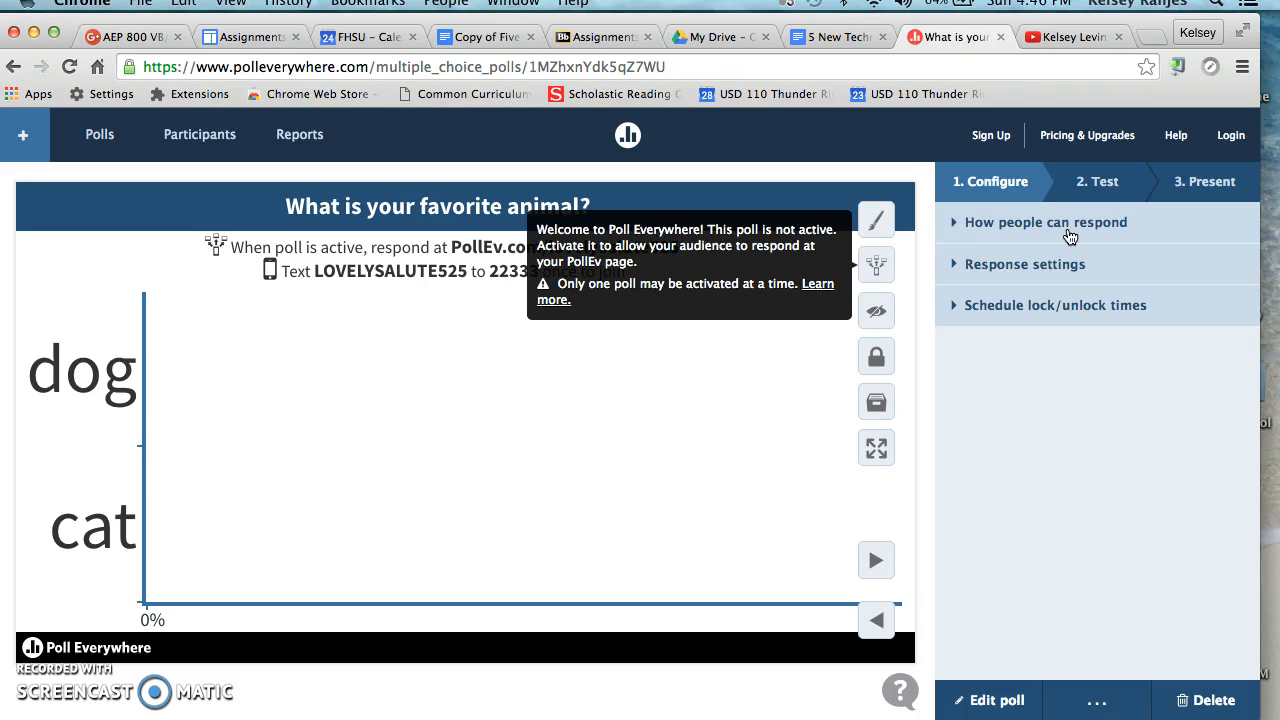
pyautogui.click(1070, 236)
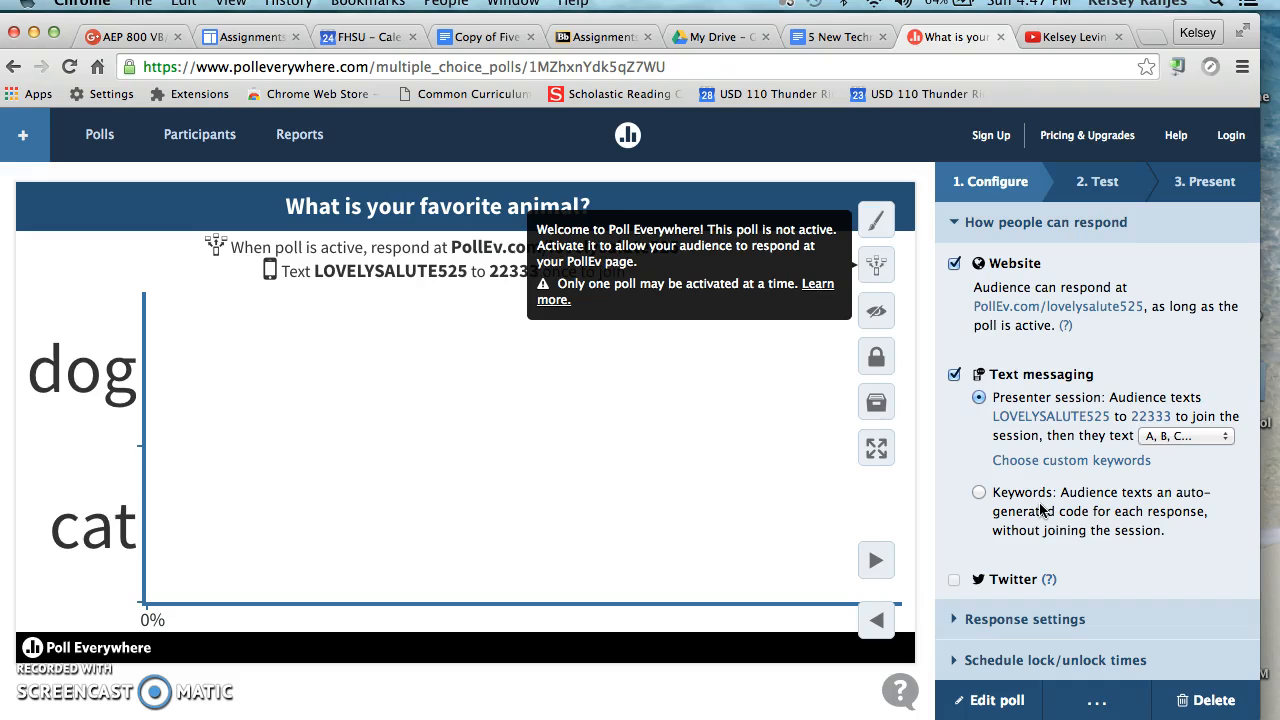
pyautogui.click(988, 232)
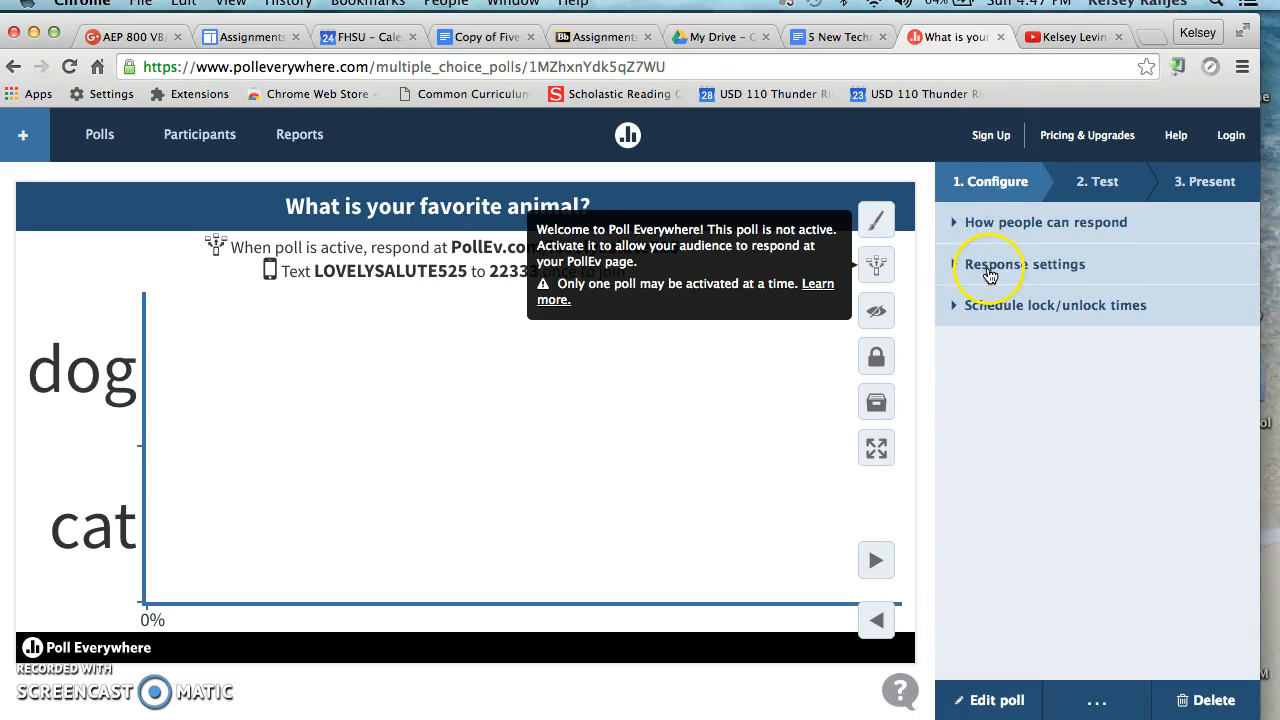
pyautogui.click(989, 272)
pyautogui.click(978, 346)
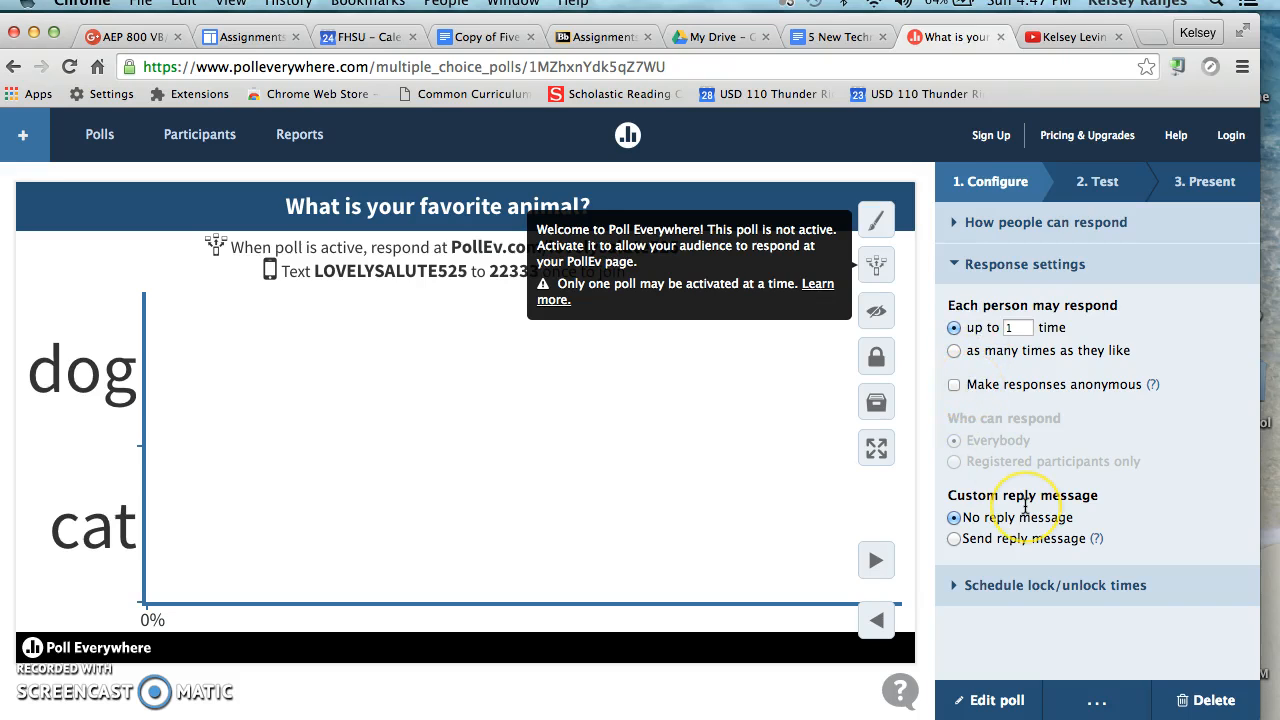
pyautogui.click(960, 265)
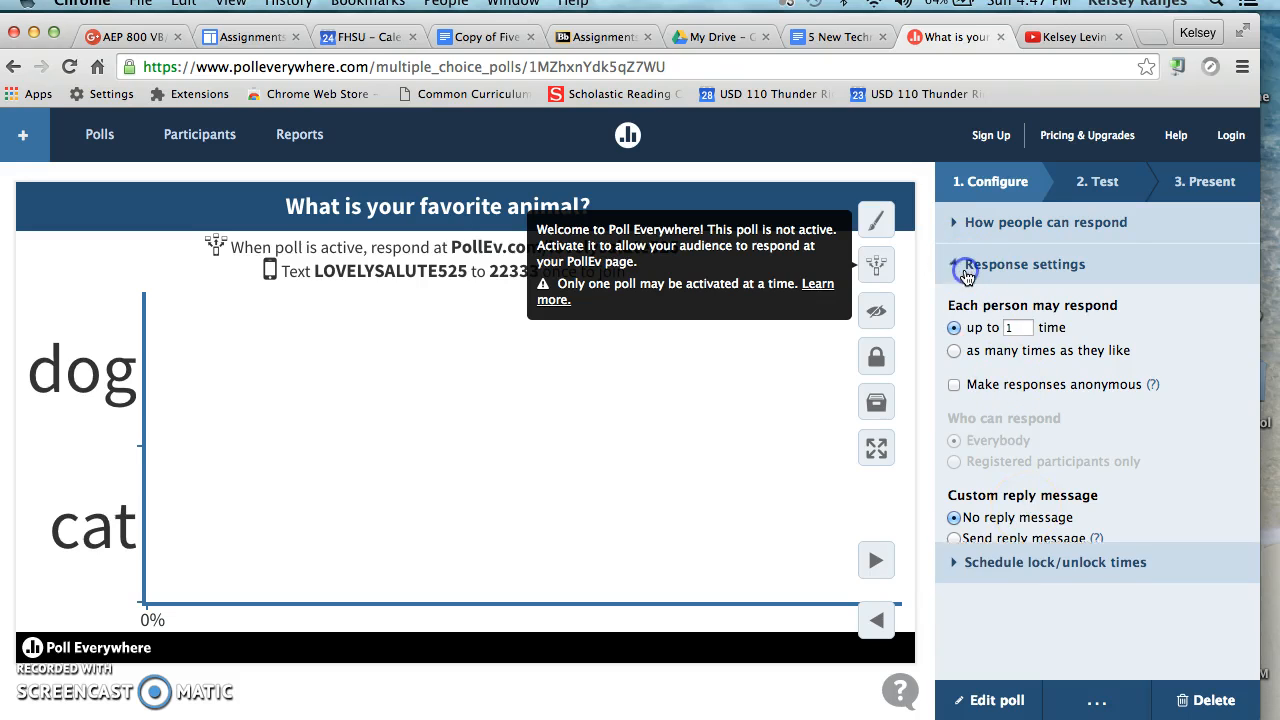
pyautogui.click(980, 318)
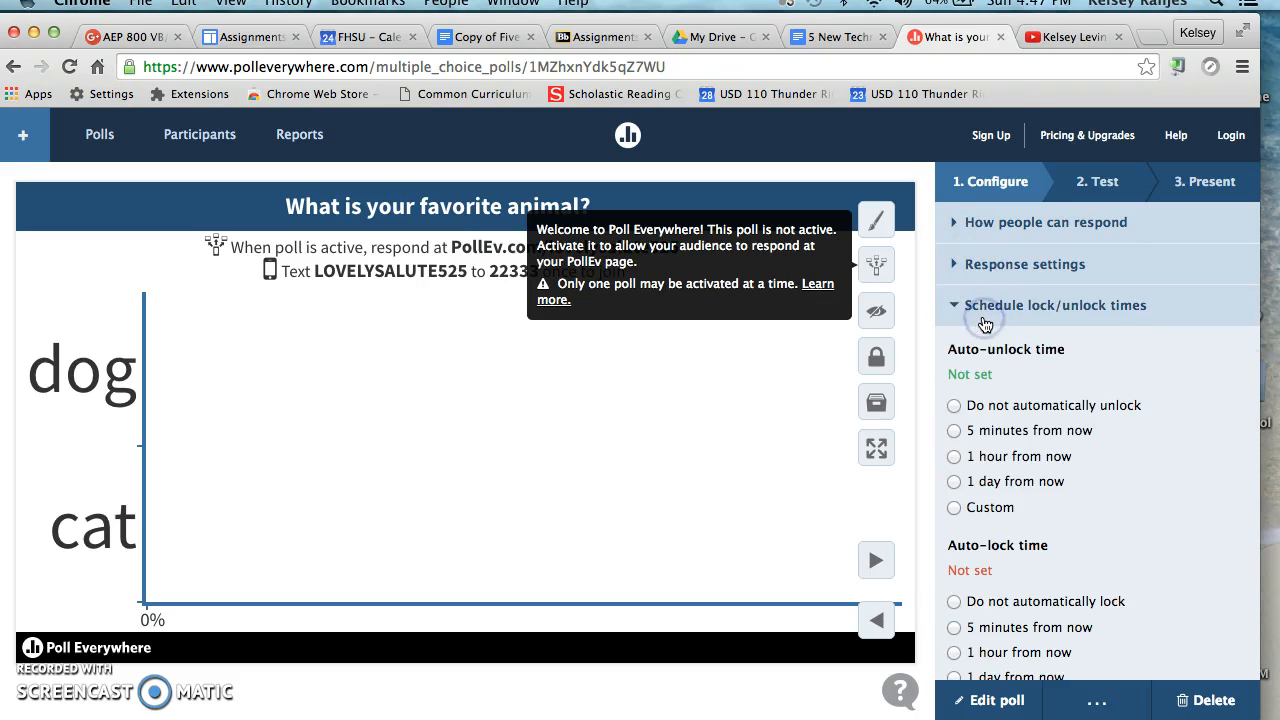
pyautogui.scroll(-3, 1052, 440)
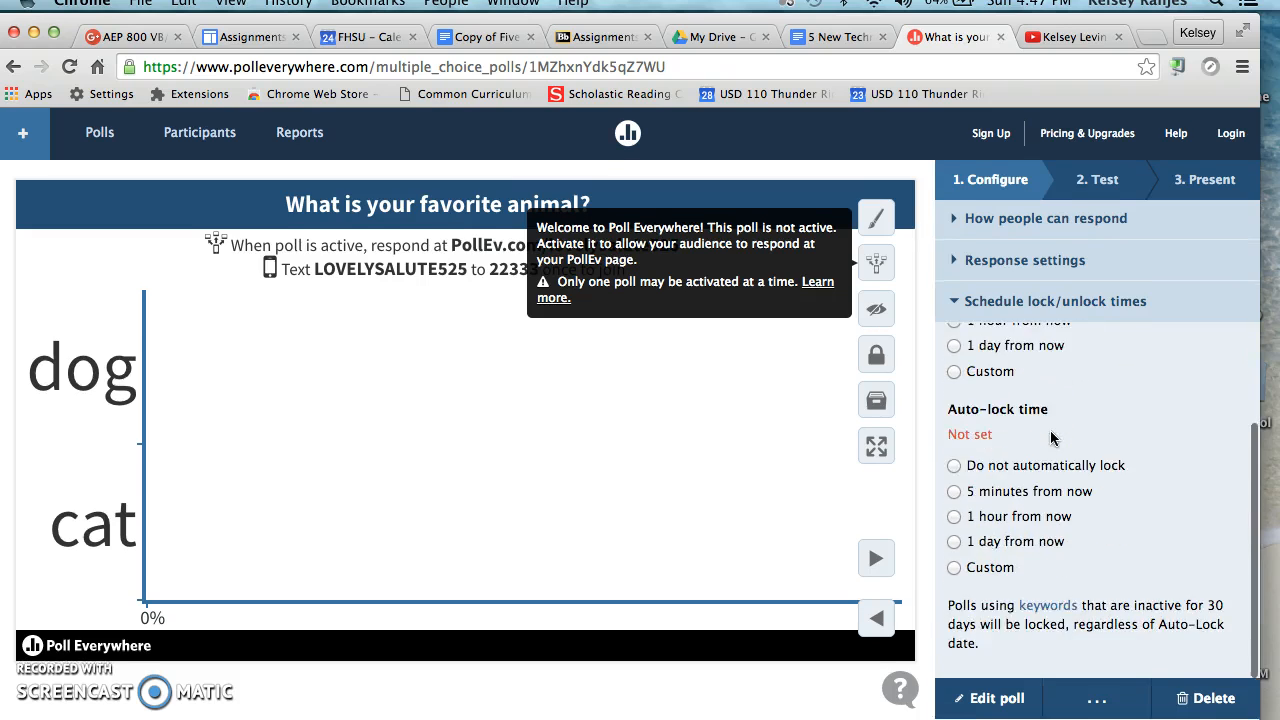
pyautogui.scroll(3, 1040, 440)
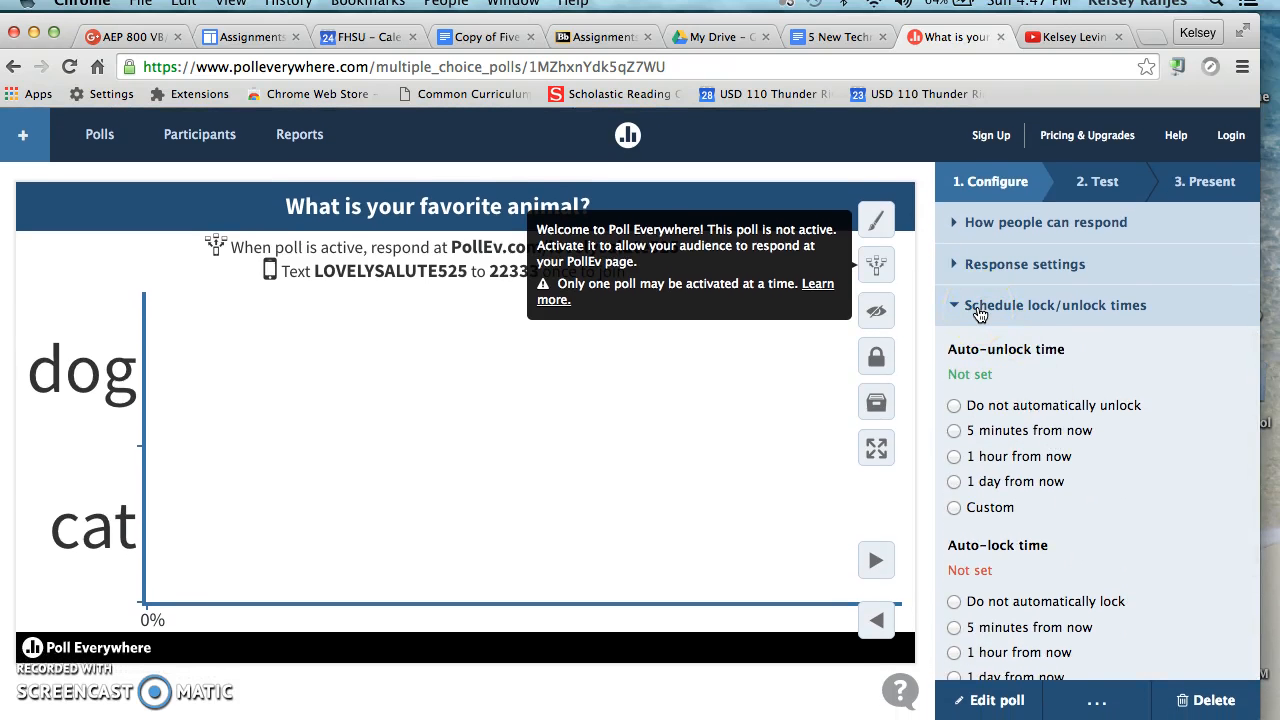
pyautogui.click(979, 312)
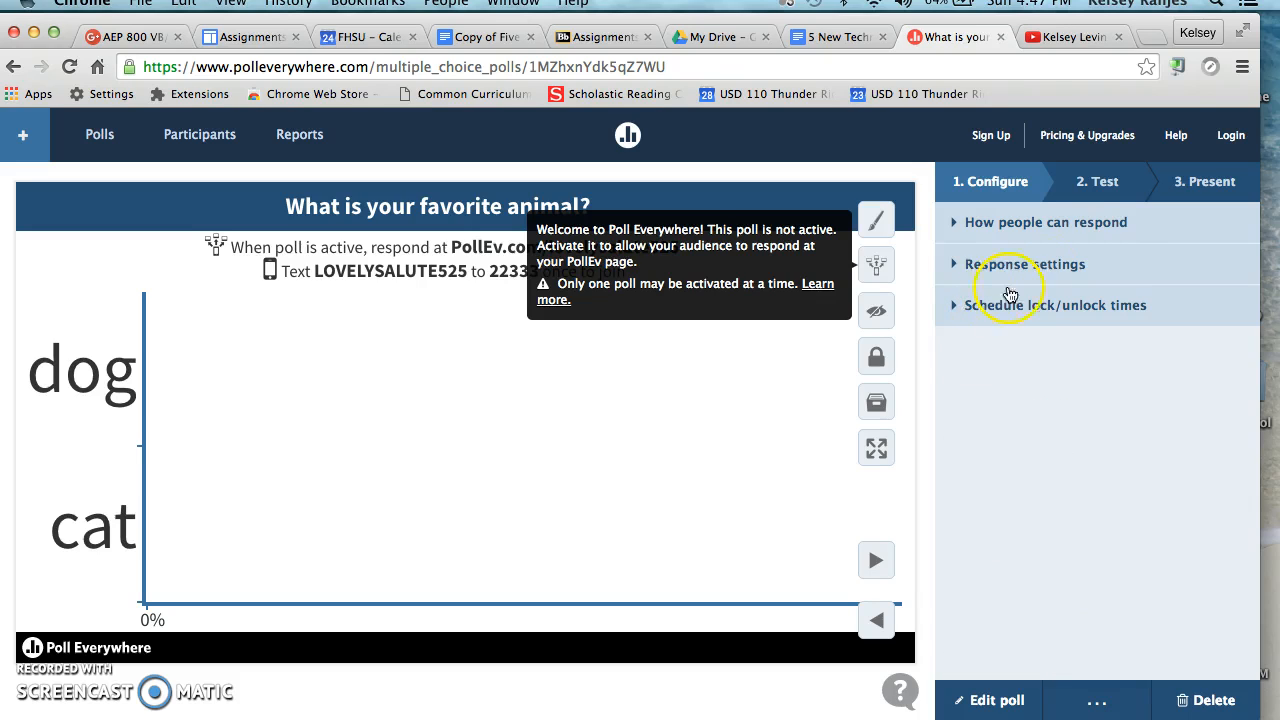
# Show the poll's web test view and activate the poll so the audience can respond.
pyautogui.click(1100, 182)
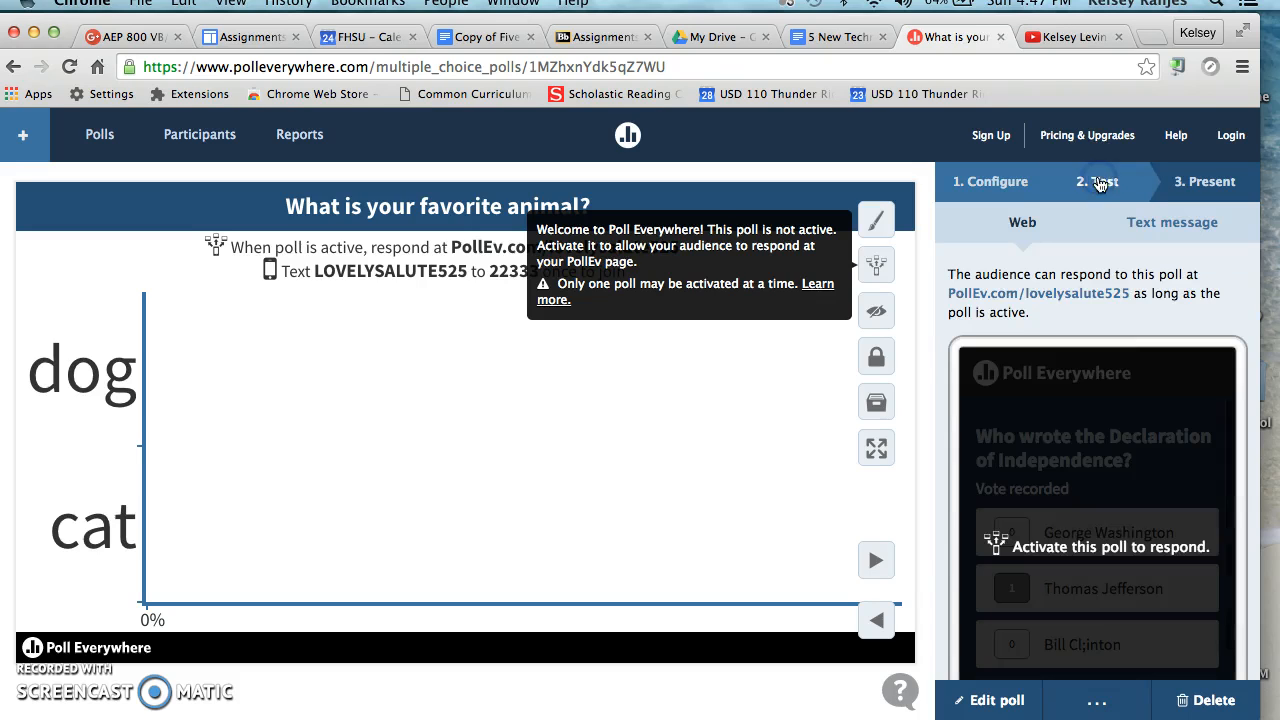
pyautogui.click(876, 264)
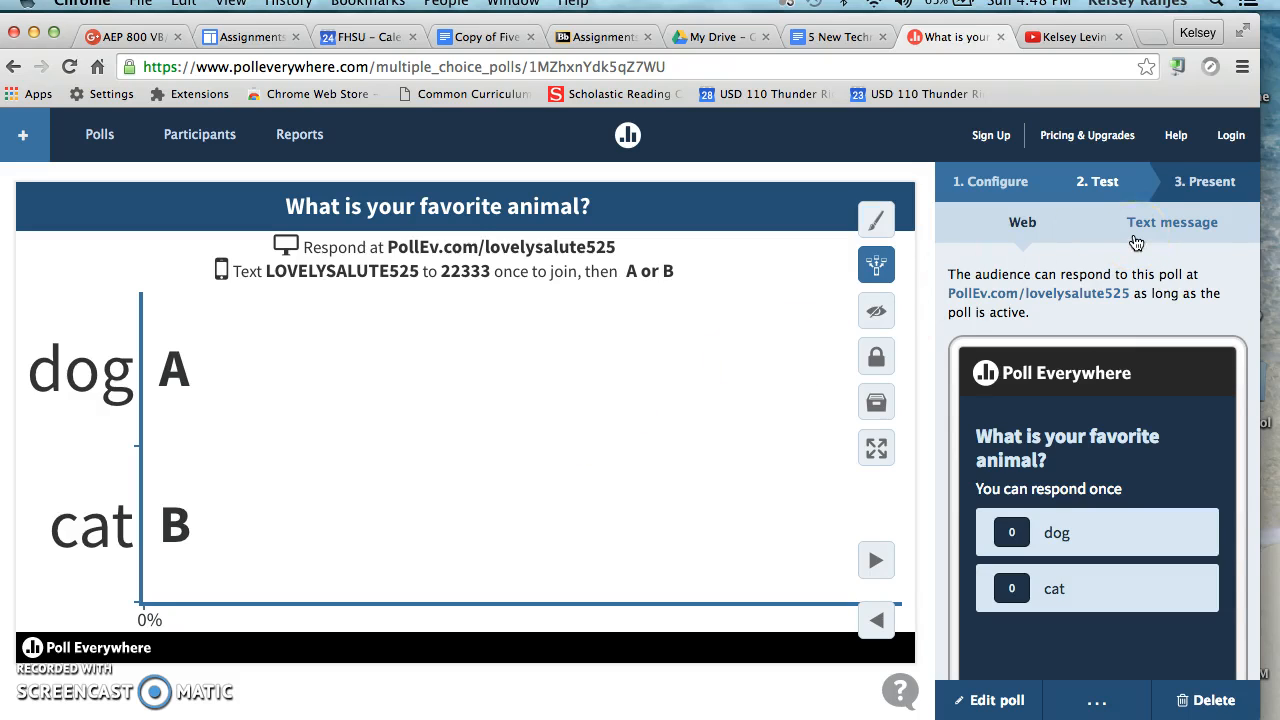
# Review the options for presenting the poll and for sharing it.
pyautogui.click(1205, 182)
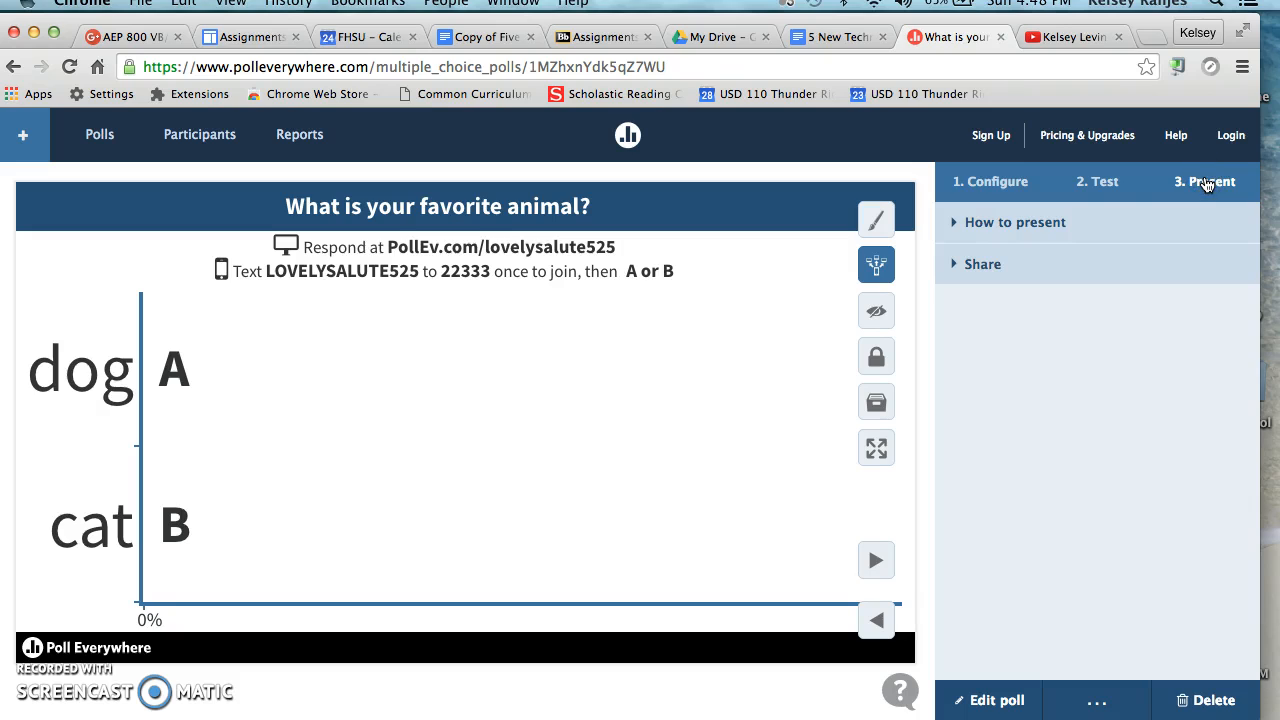
pyautogui.click(1059, 238)
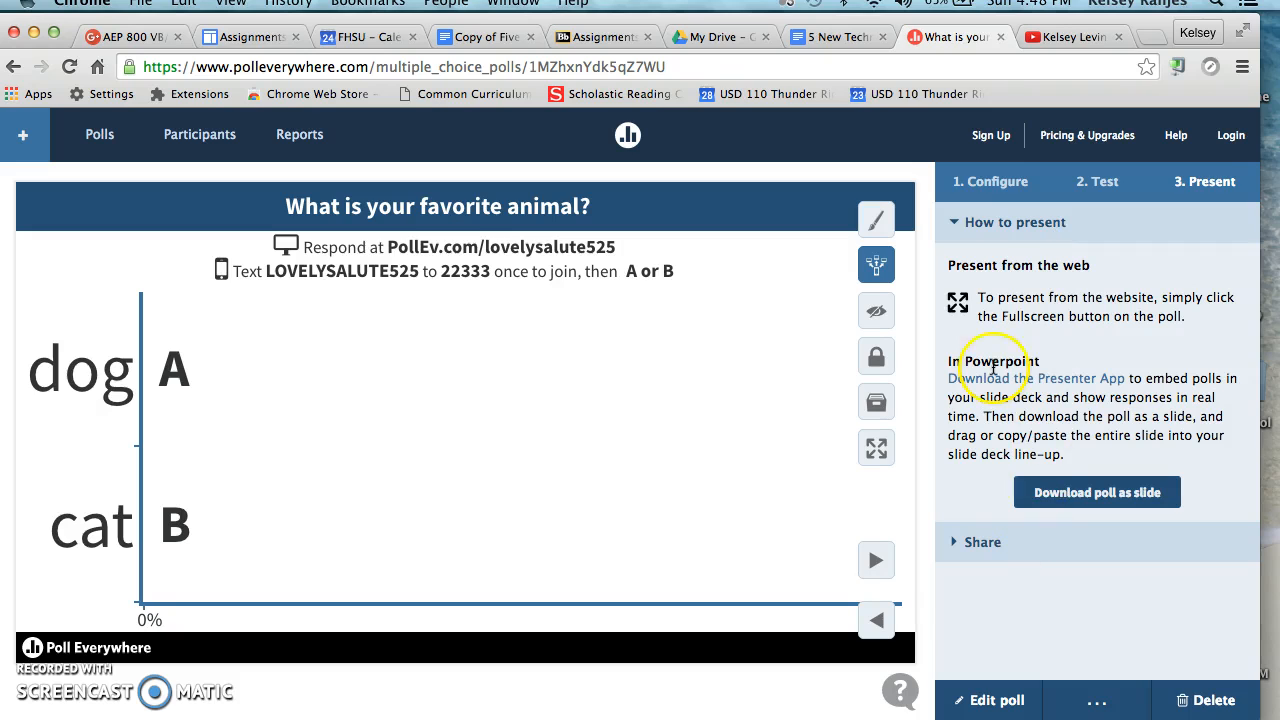
pyautogui.click(968, 222)
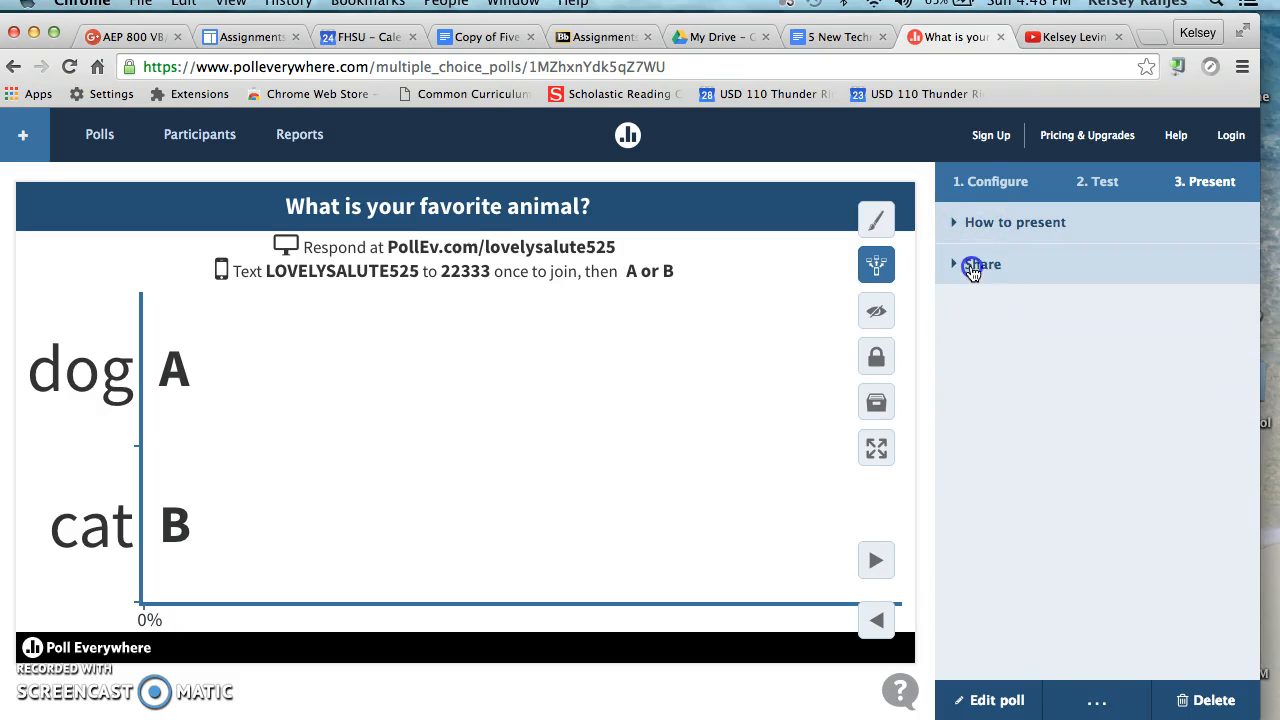
pyautogui.click(972, 268)
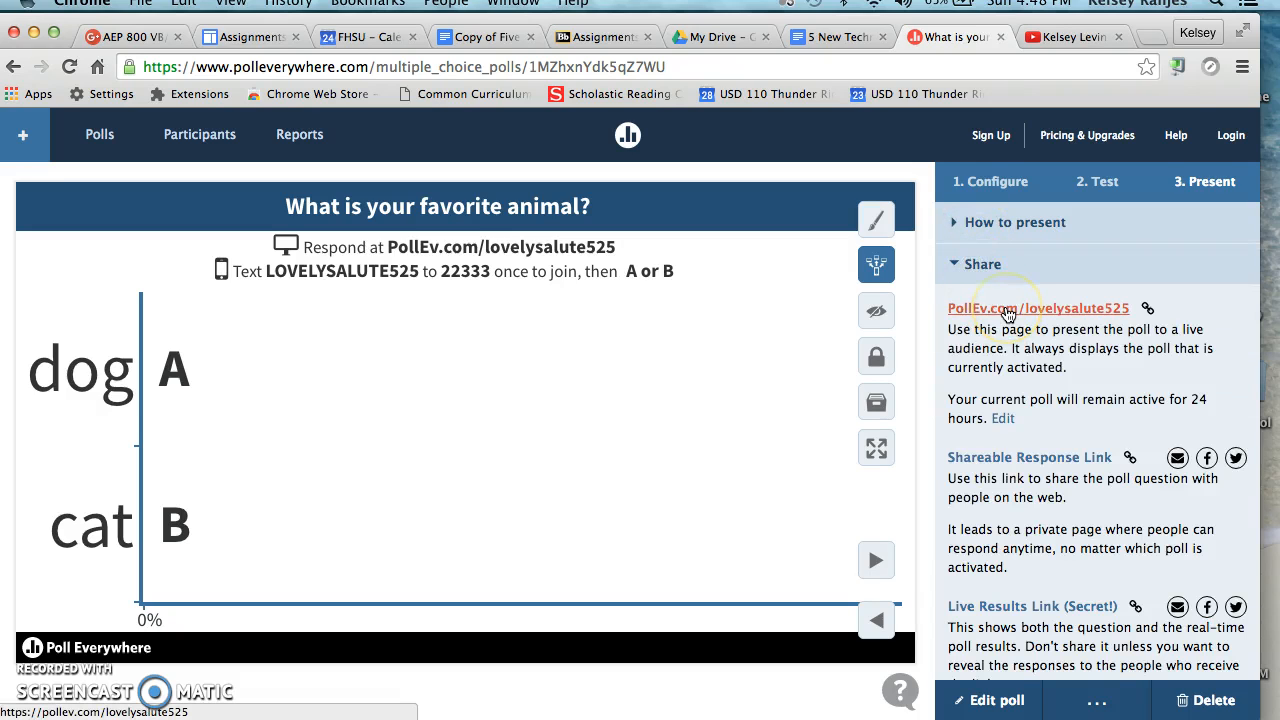
pyautogui.scroll(-3, 1008, 315)
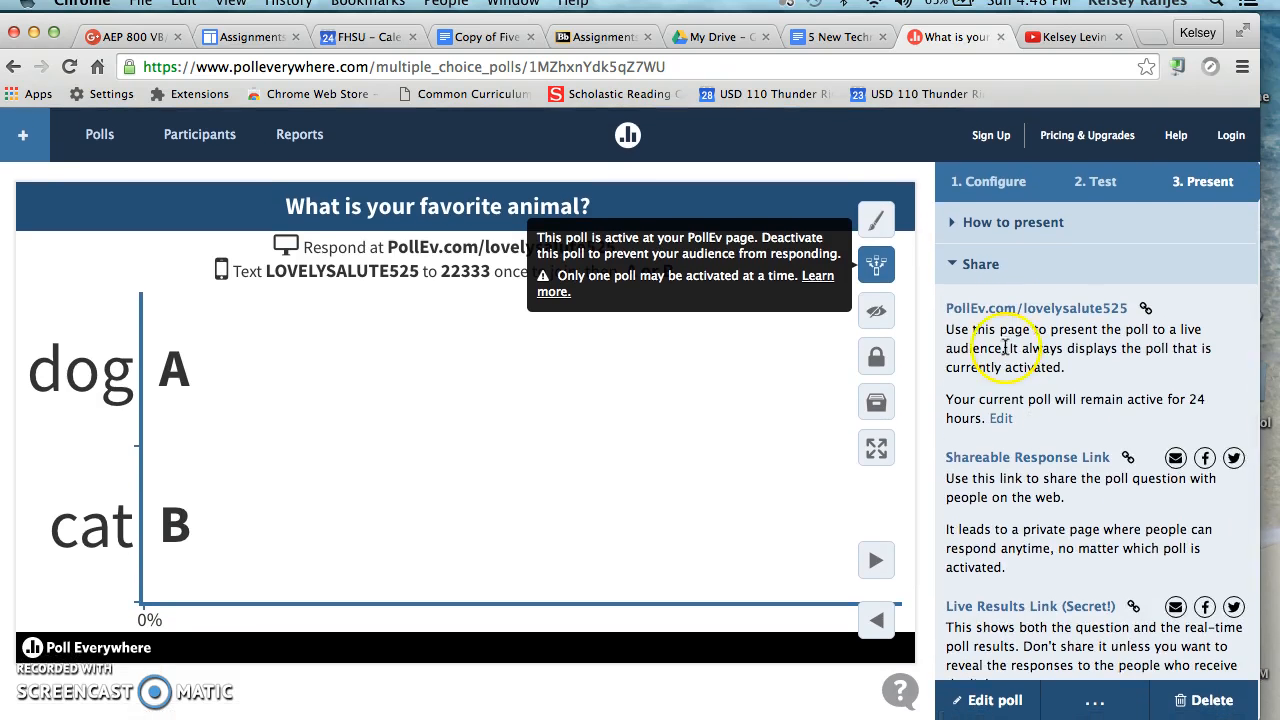
# View the poll's PollEv.com audience page from the sharing options, and return to the poll.
pyautogui.click(988, 309)
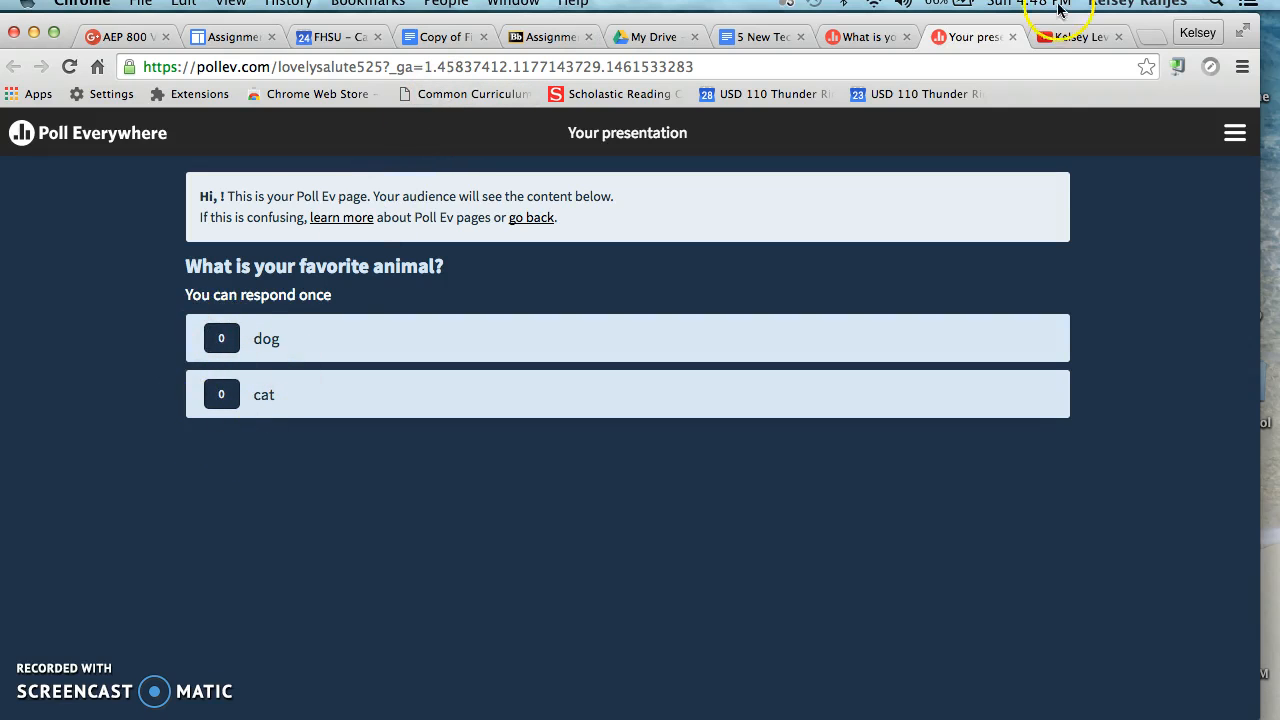
pyautogui.click(1011, 37)
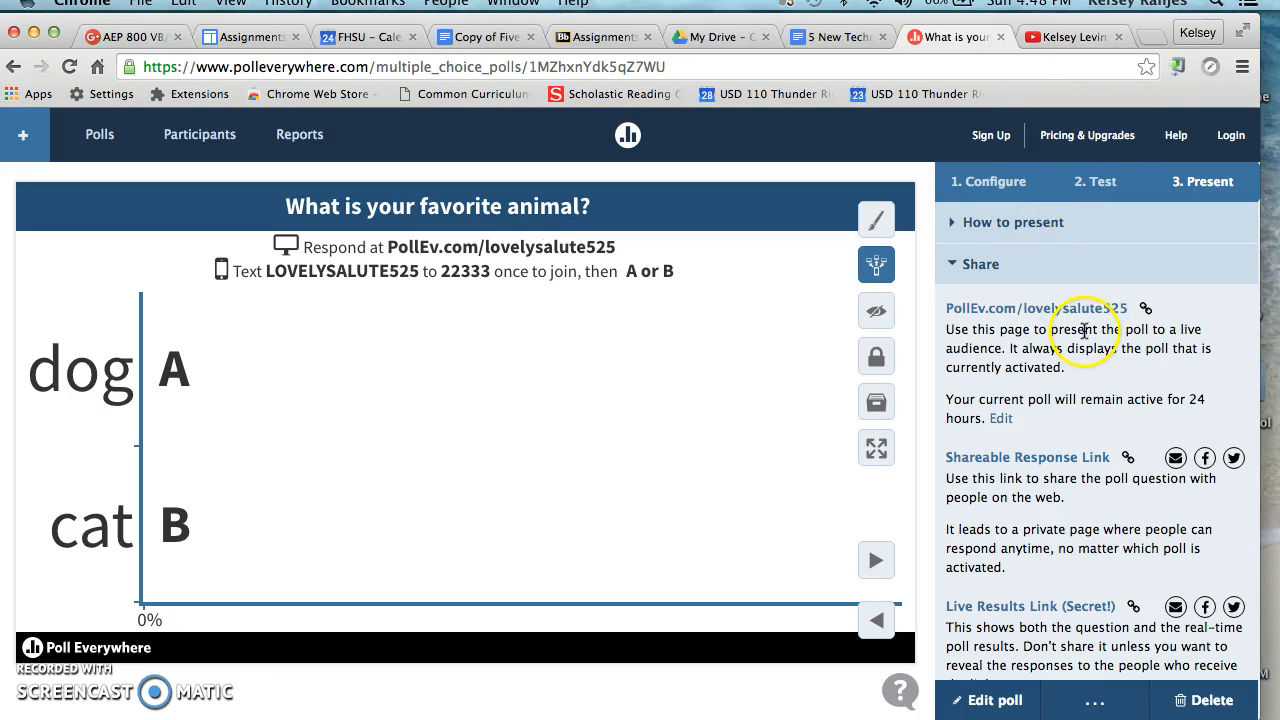
pyautogui.click(1032, 309)
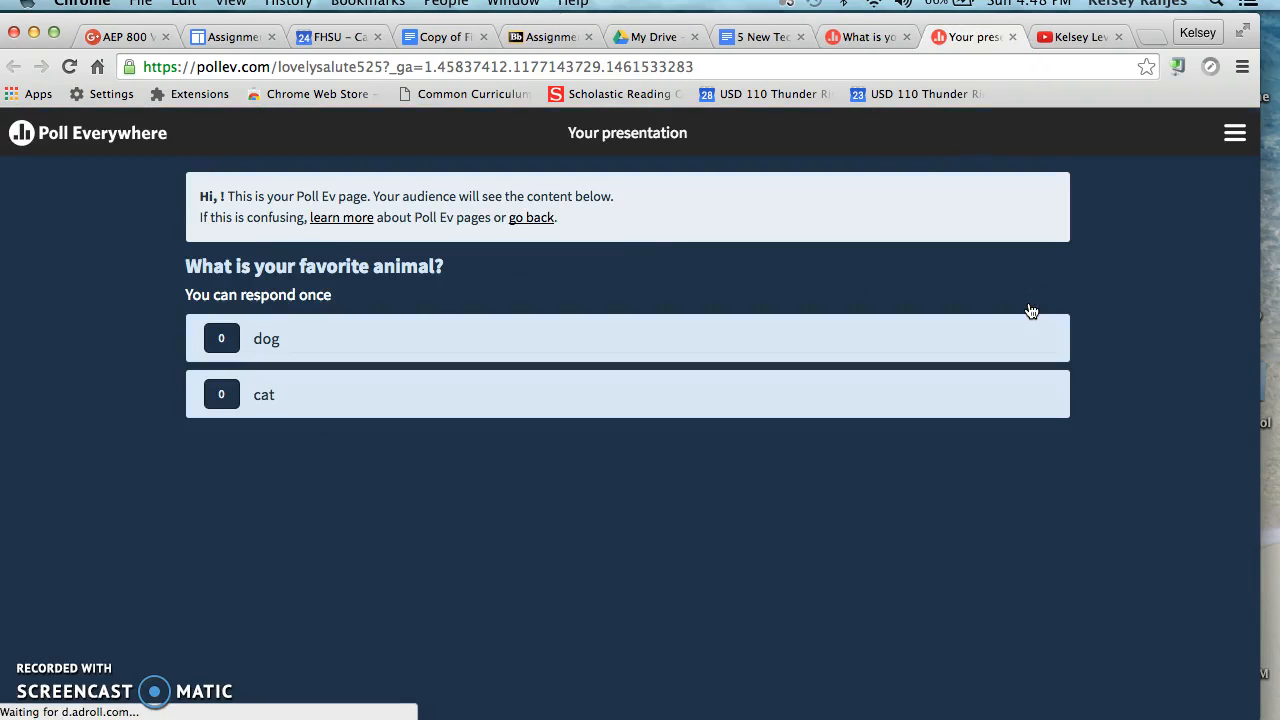
pyautogui.click(1012, 37)
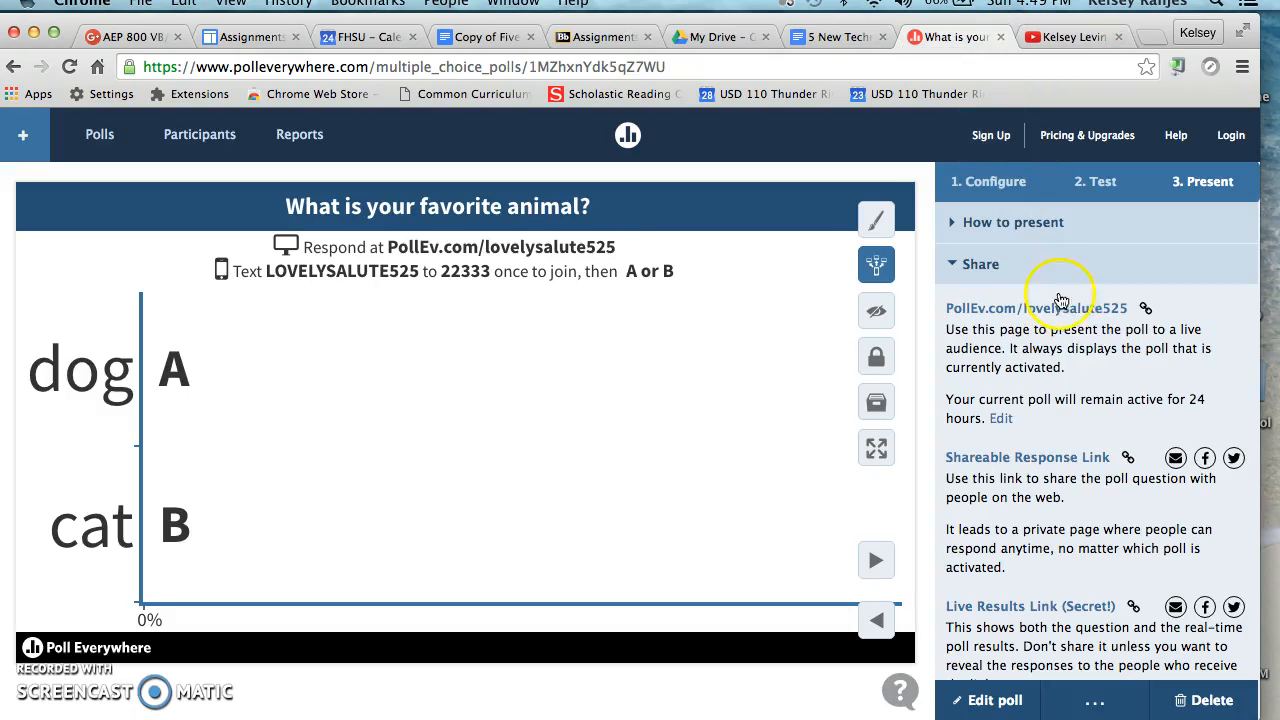
# Preview the pages behind the Shareable Response Link and the Live Results Link, and return to the remaining sharing options.
pyautogui.click(1076, 460)
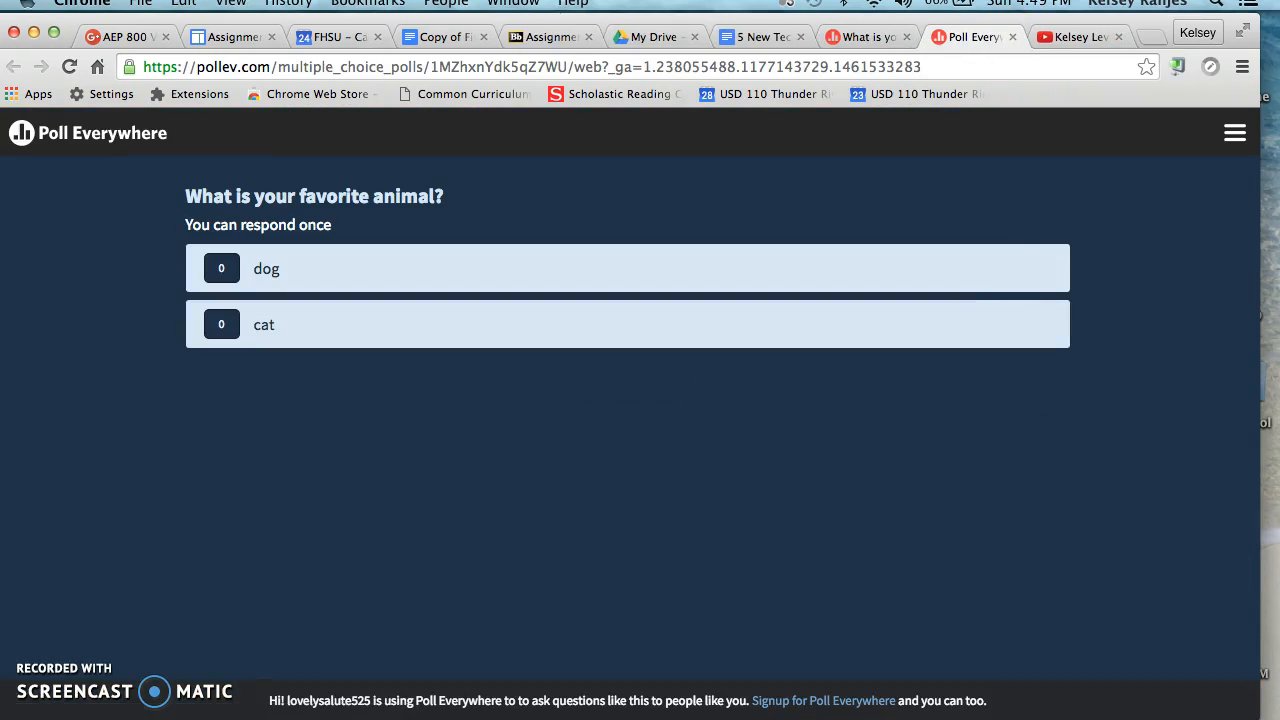
pyautogui.click(1014, 37)
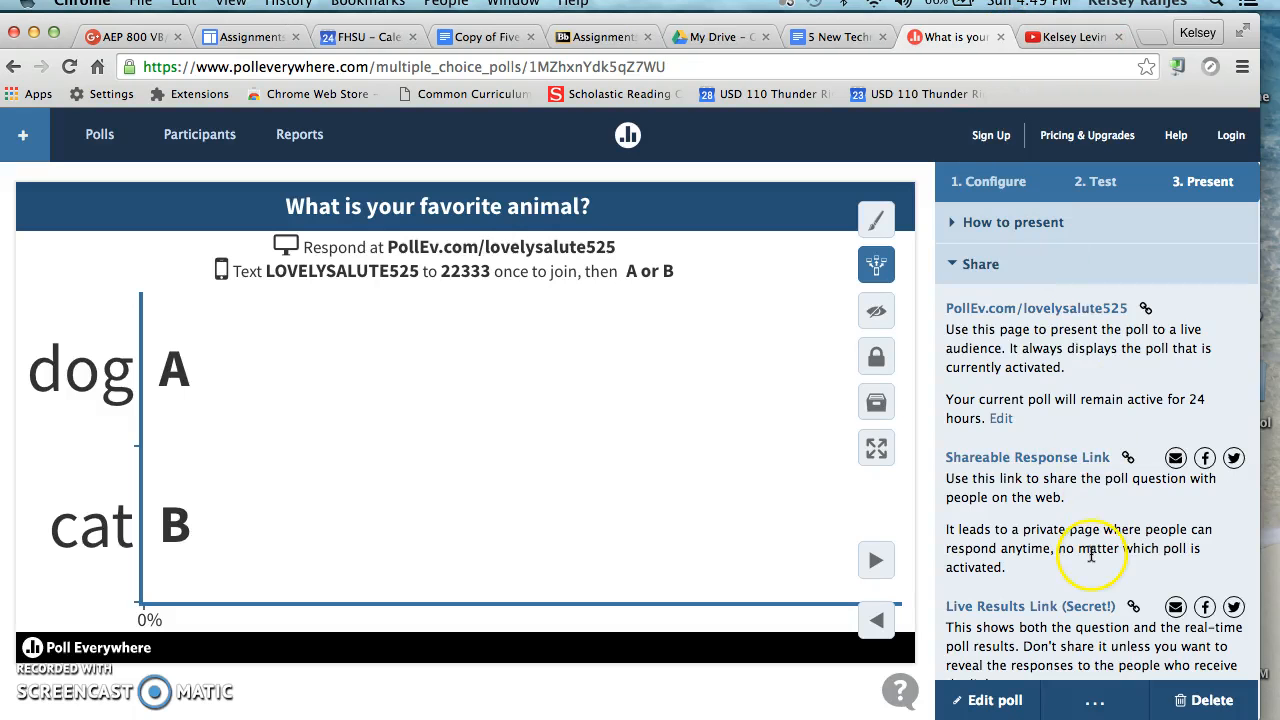
pyautogui.click(1083, 617)
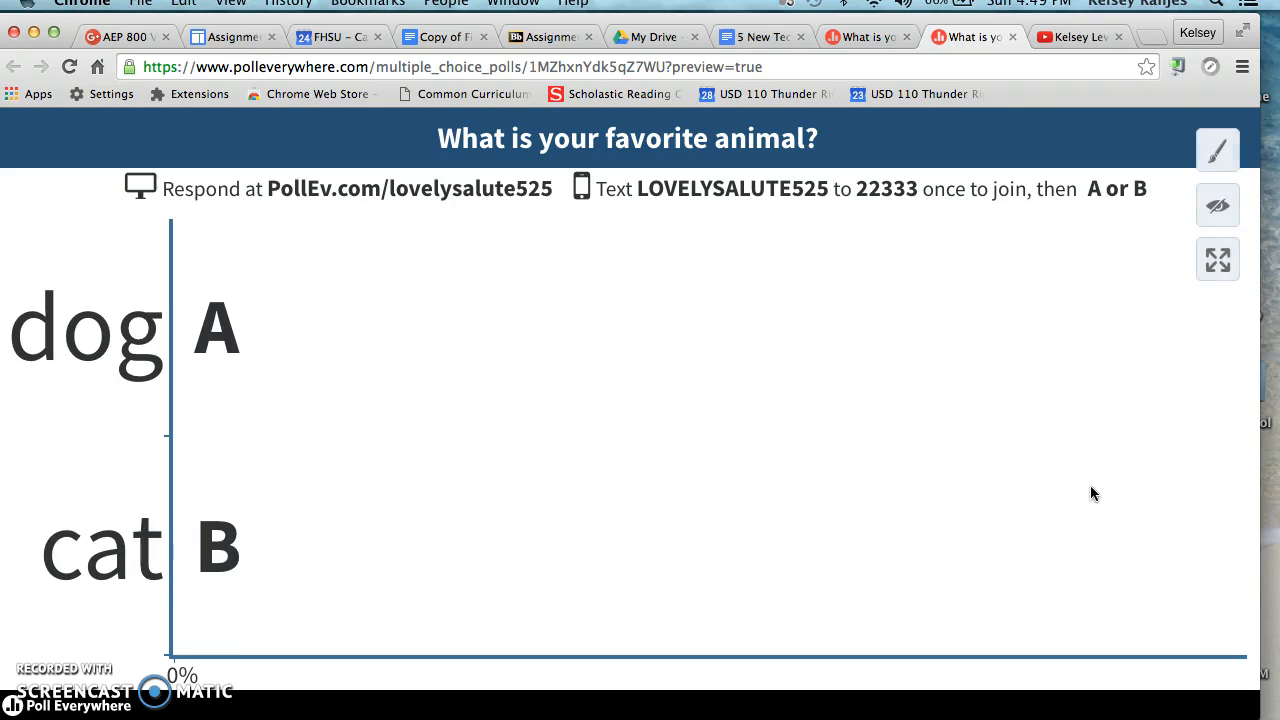
pyautogui.click(1013, 37)
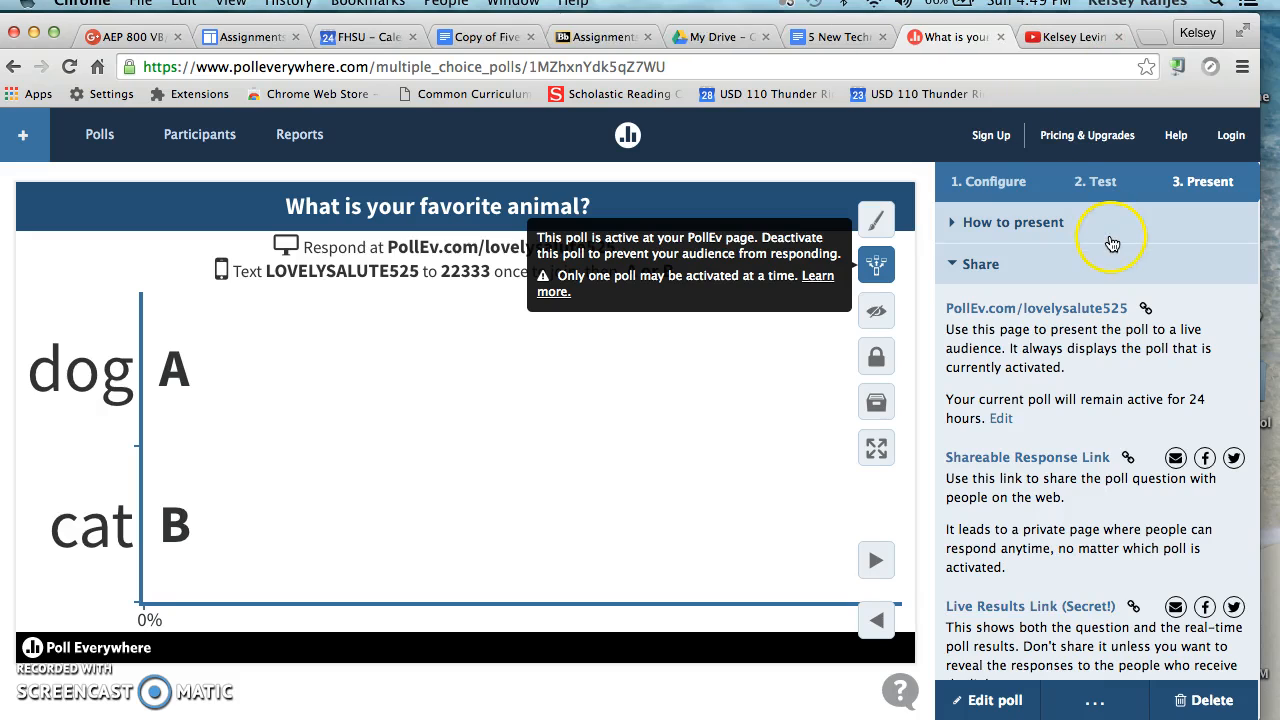
pyautogui.scroll(-5, 1168, 505)
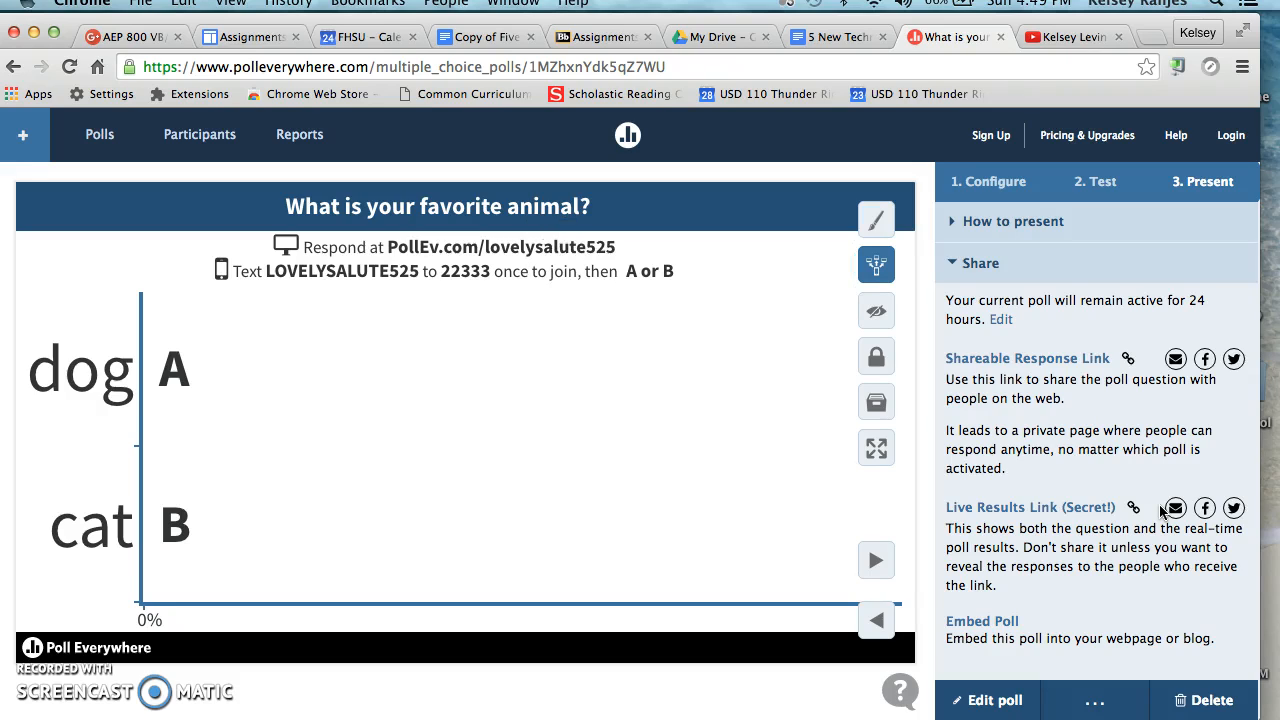
pyautogui.click(228, 133)
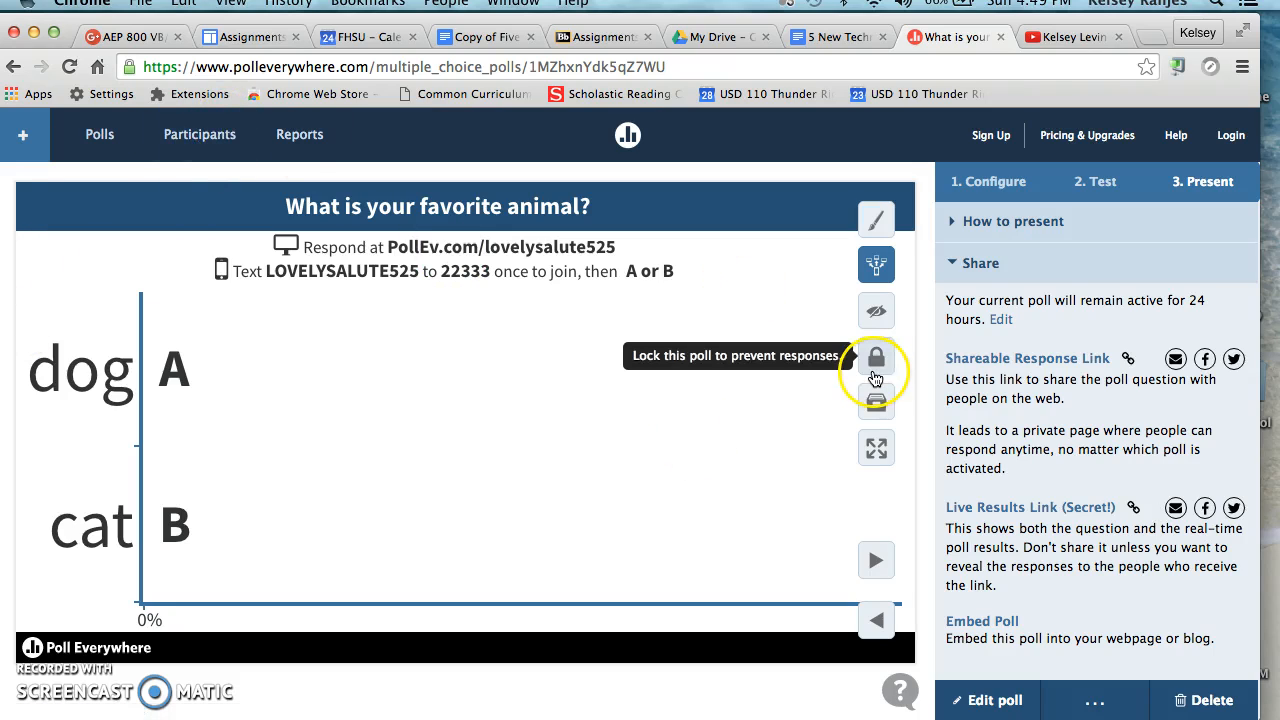
pyautogui.click(877, 314)
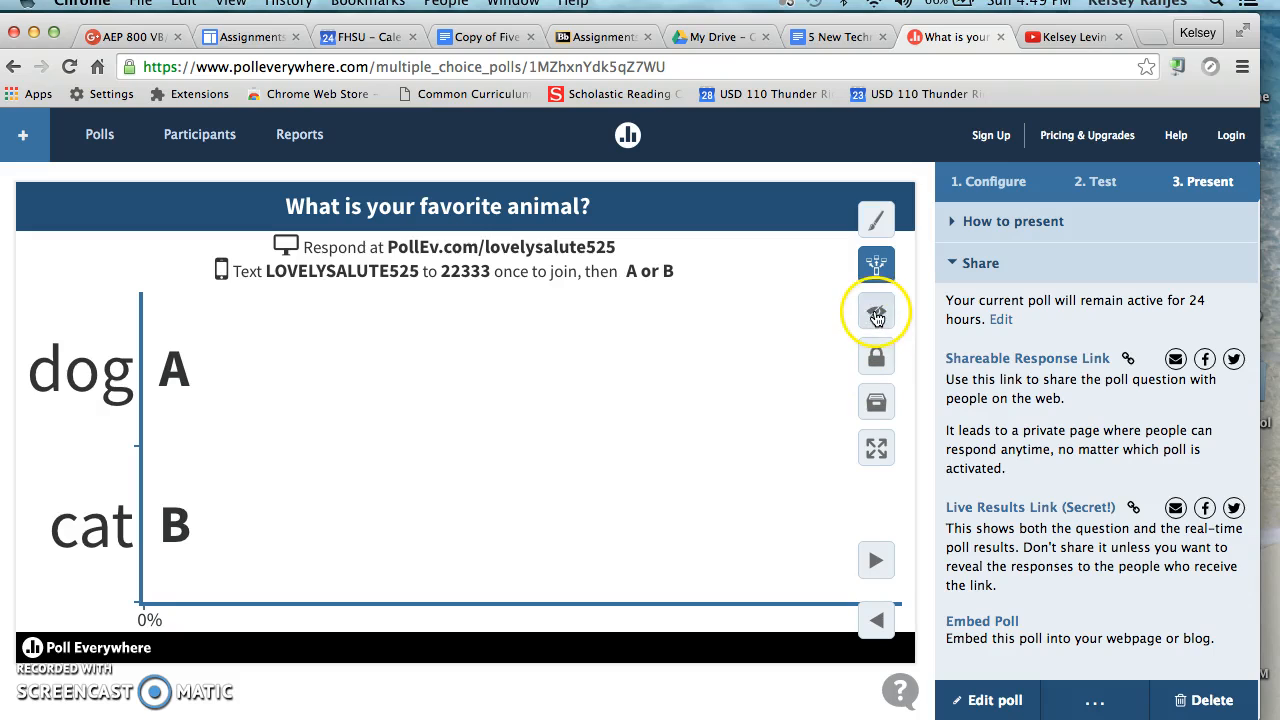